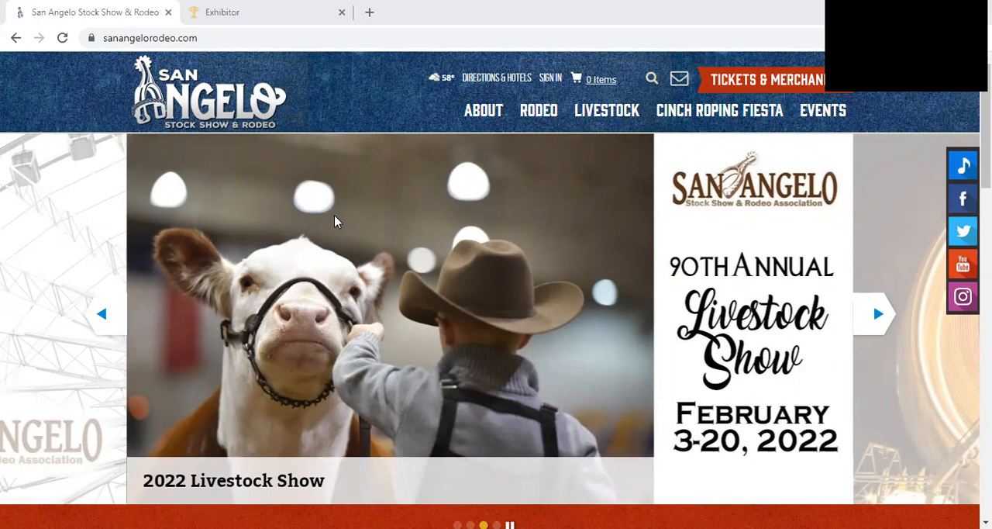
- Open the livestock Entries & Premium Book page and follow its online entry link to angelo.fairwire.com
mouse_move(593, 114)
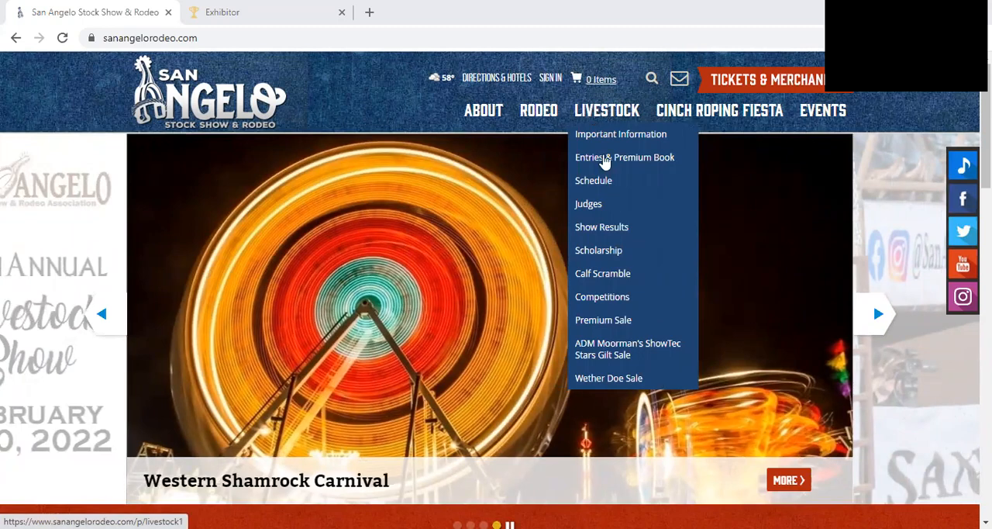
click(606, 160)
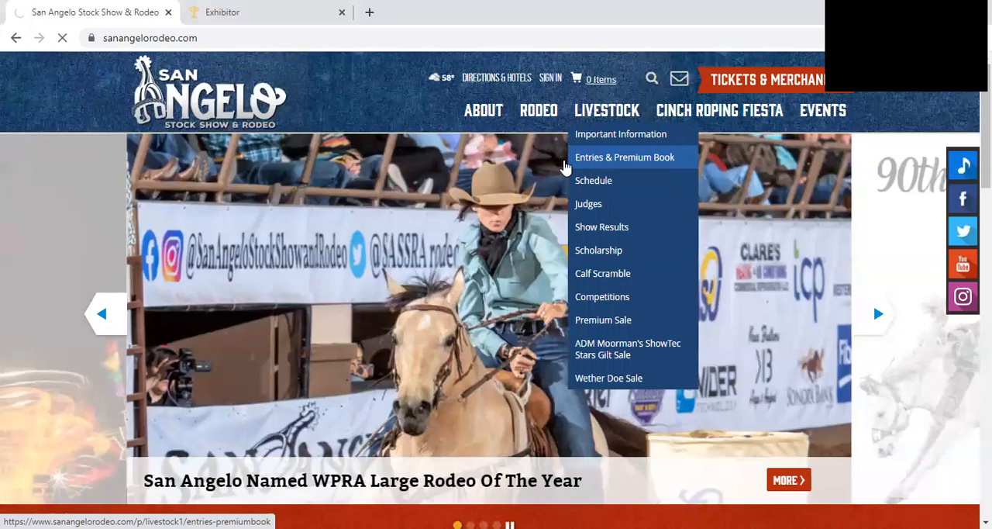
scroll(47, 217, down, 5)
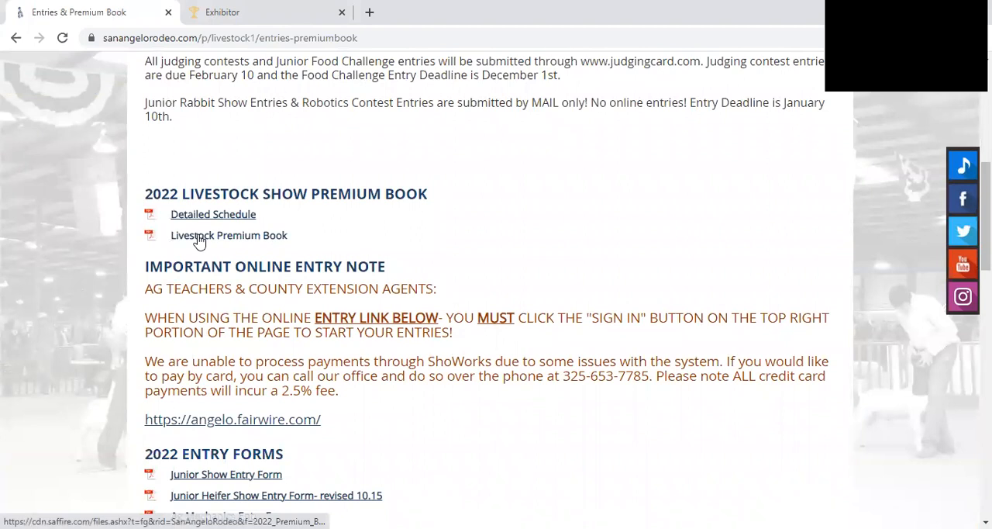
scroll(225, 237, down, 1)
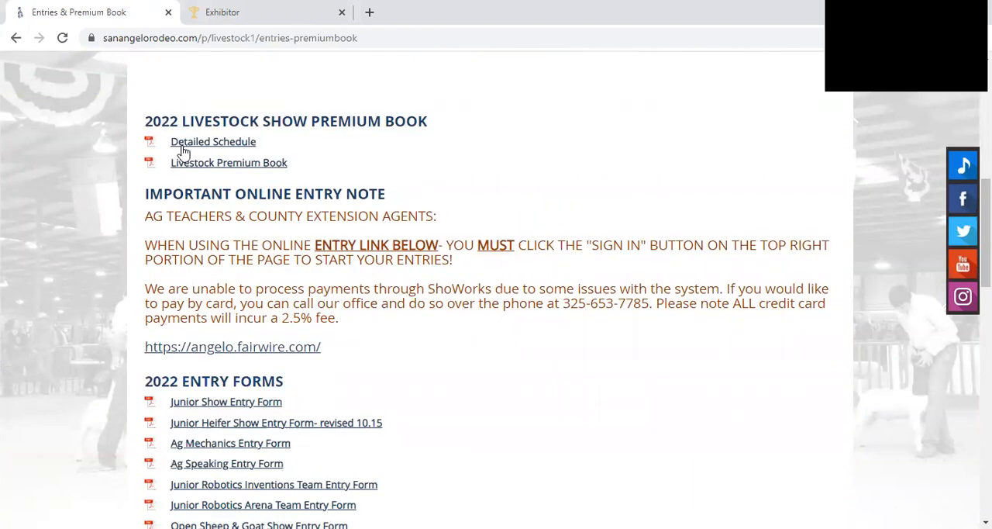
scroll(182, 152, down, 3)
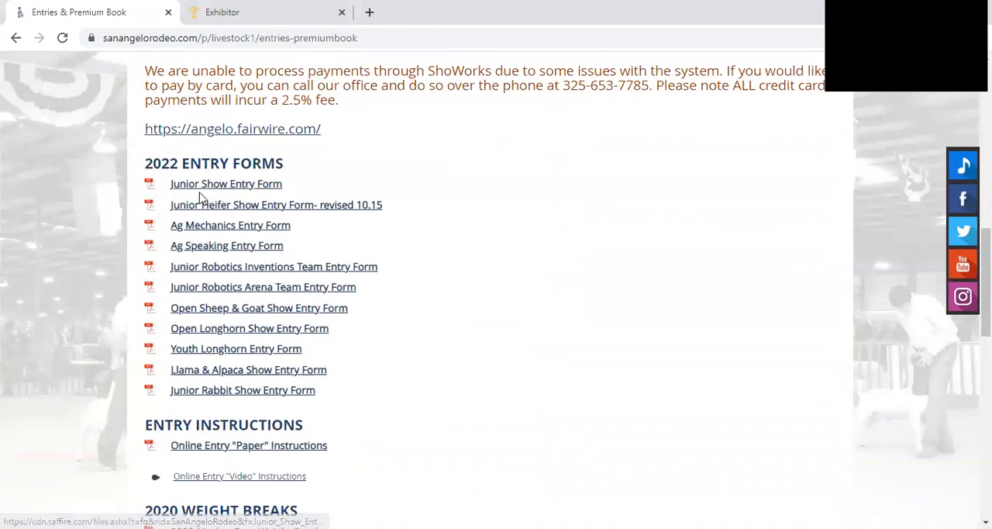
scroll(140, 248, up, 1)
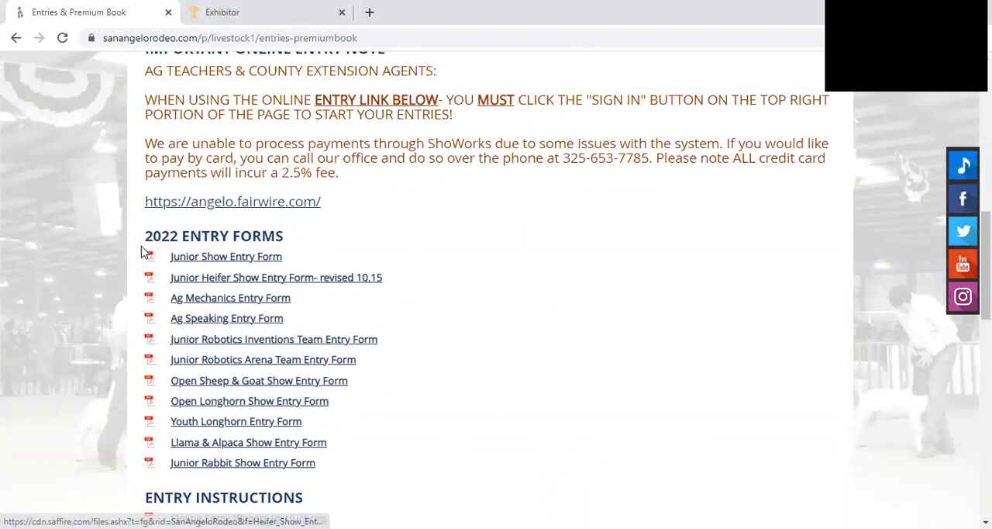
click(179, 208)
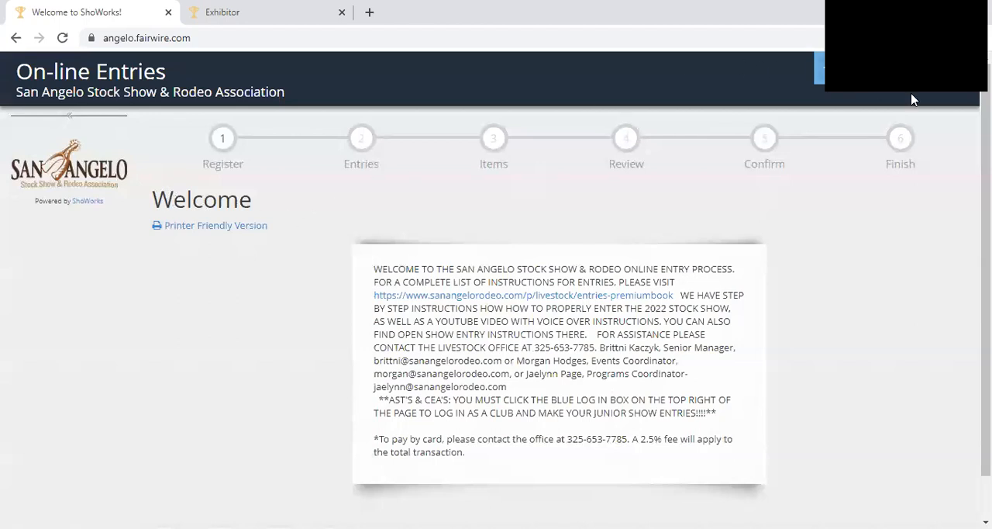
- Sign out of the current account and choose Club as the sign-in type
click(969, 94)
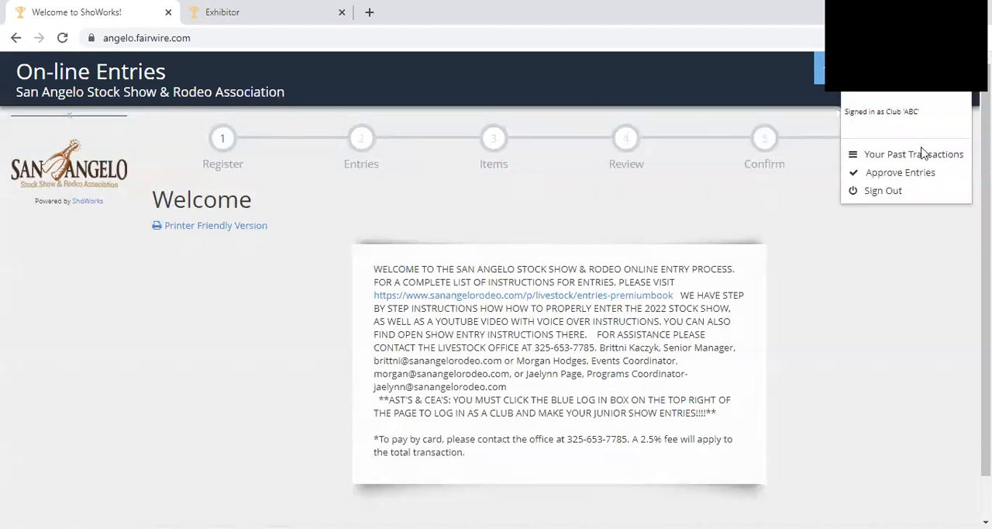
click(908, 191)
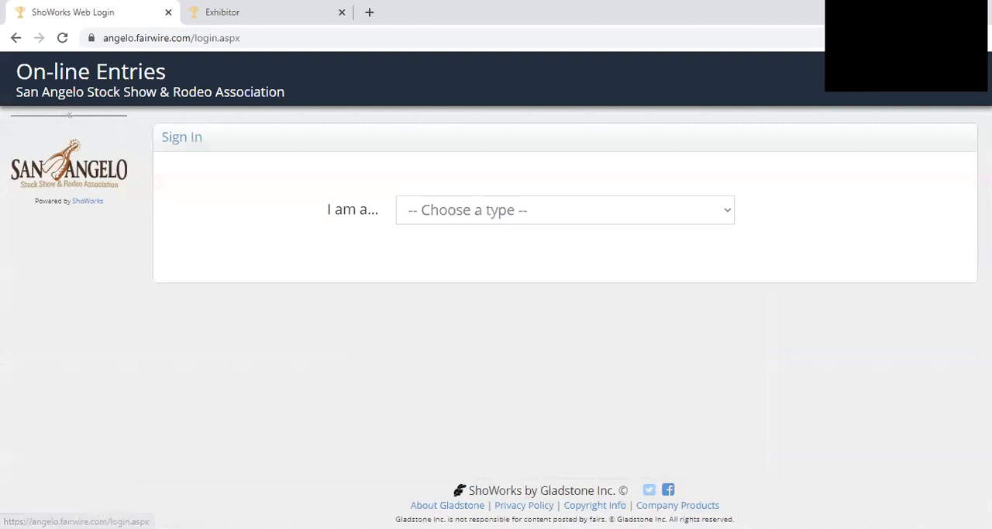
click(668, 225)
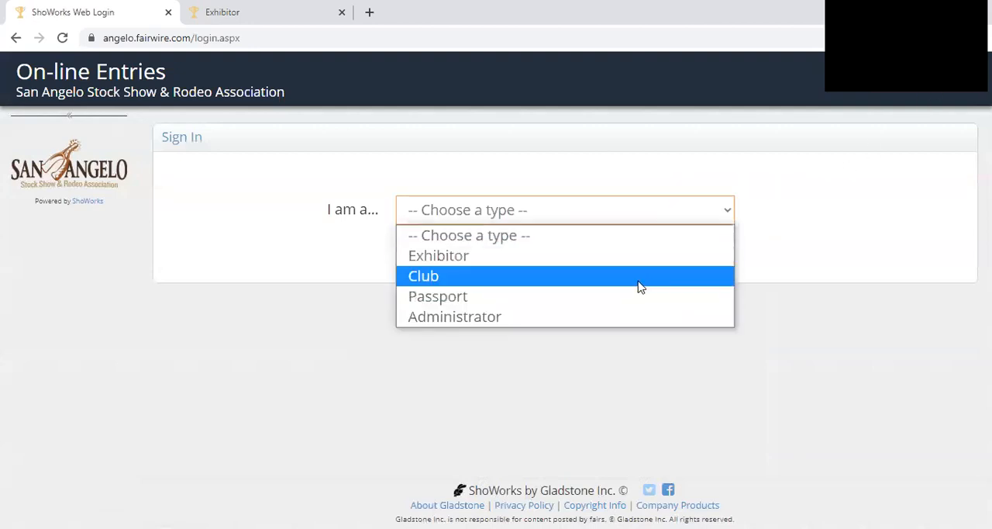
click(640, 281)
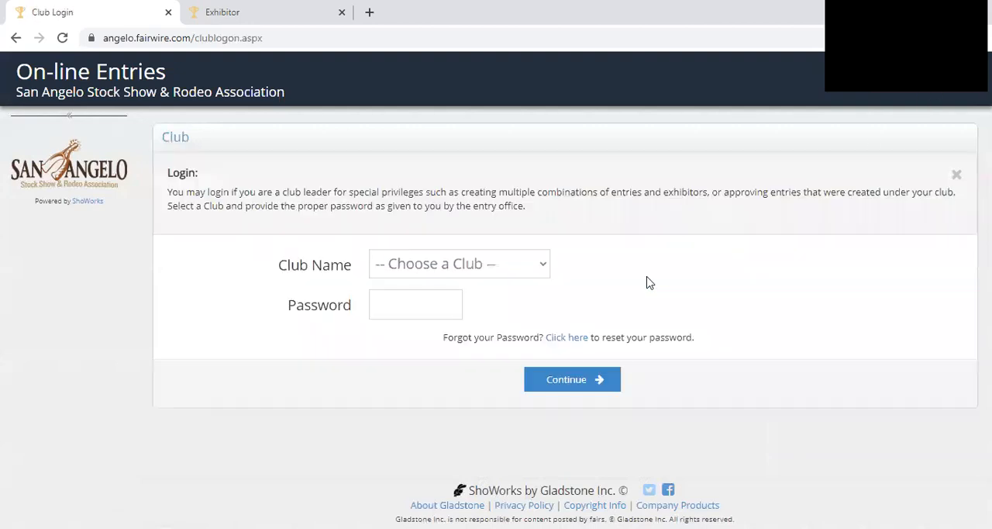
- Log in as the club ABC with the club password
click(521, 272)
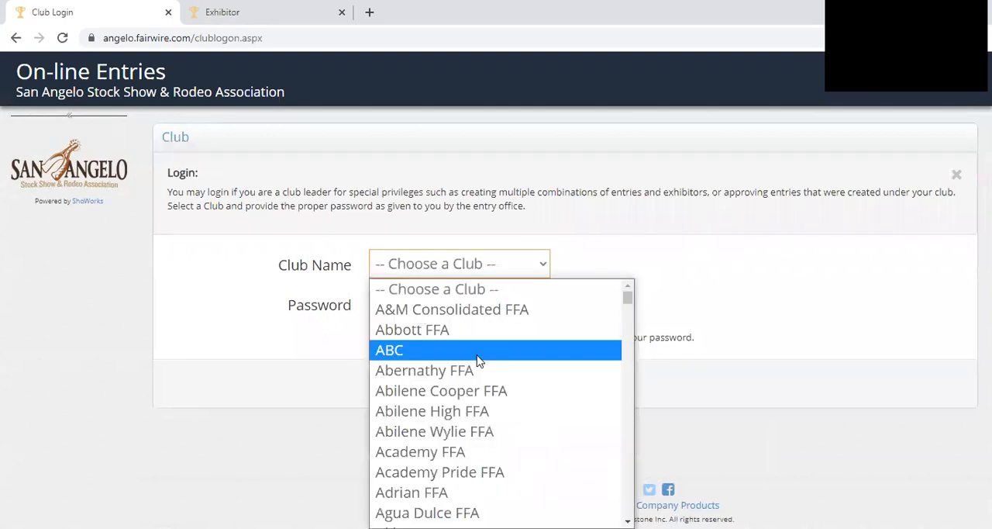
key(t)
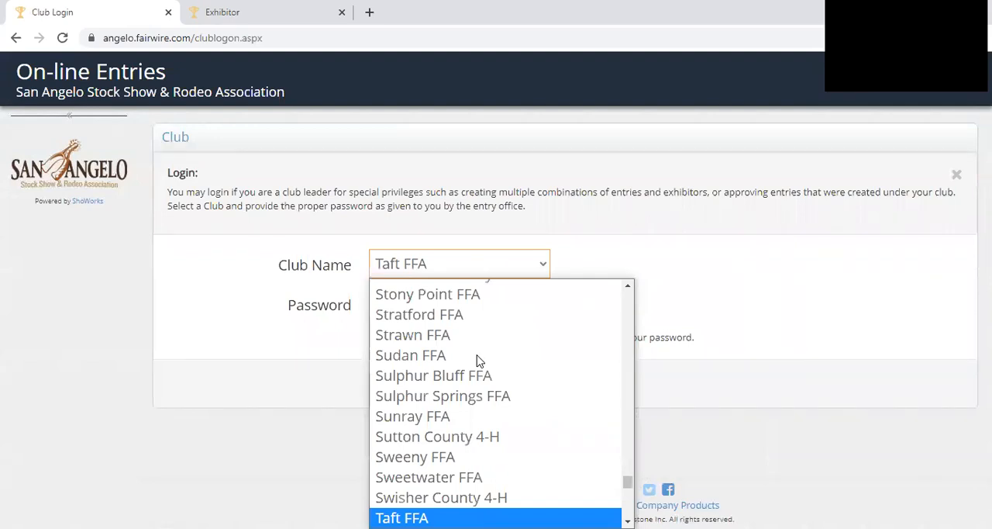
key(a)
key(b)
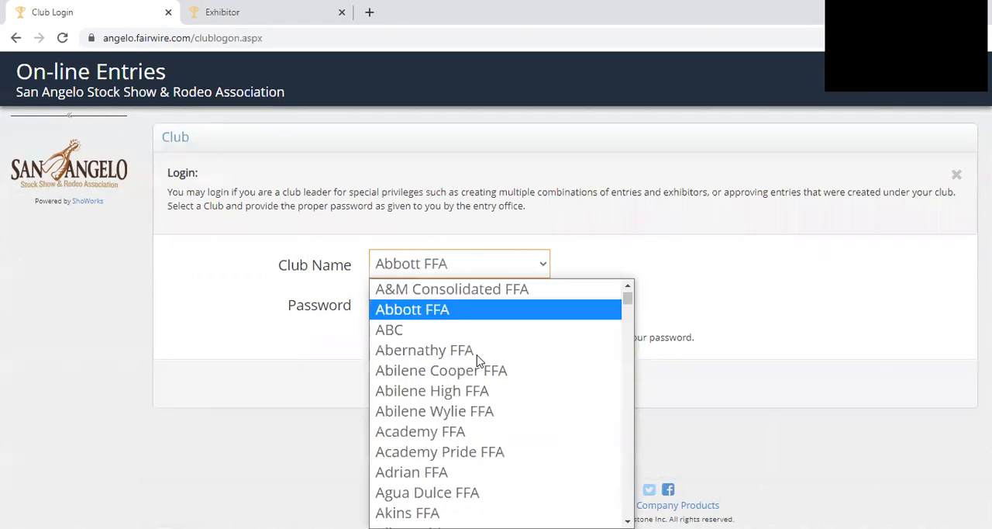
key(c)
key(Return)
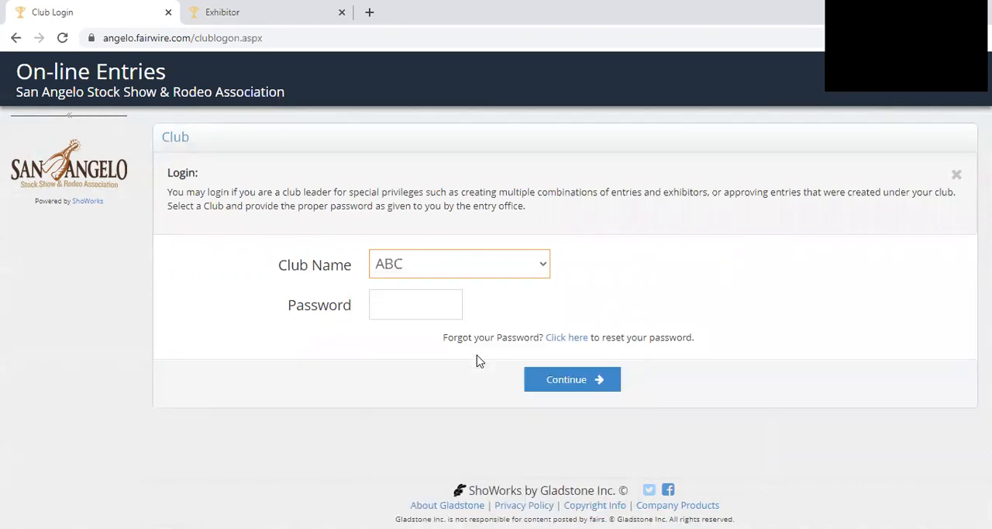
click(457, 314)
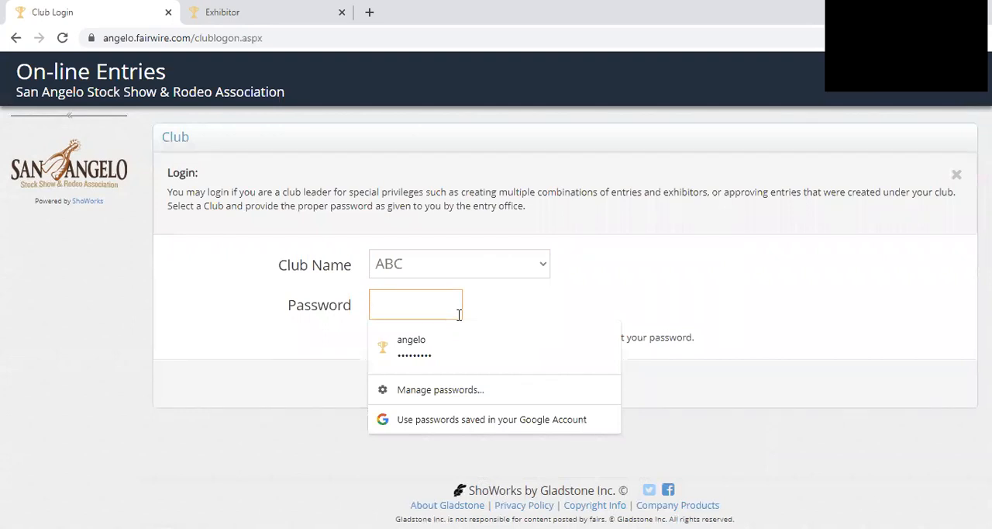
text(*****)
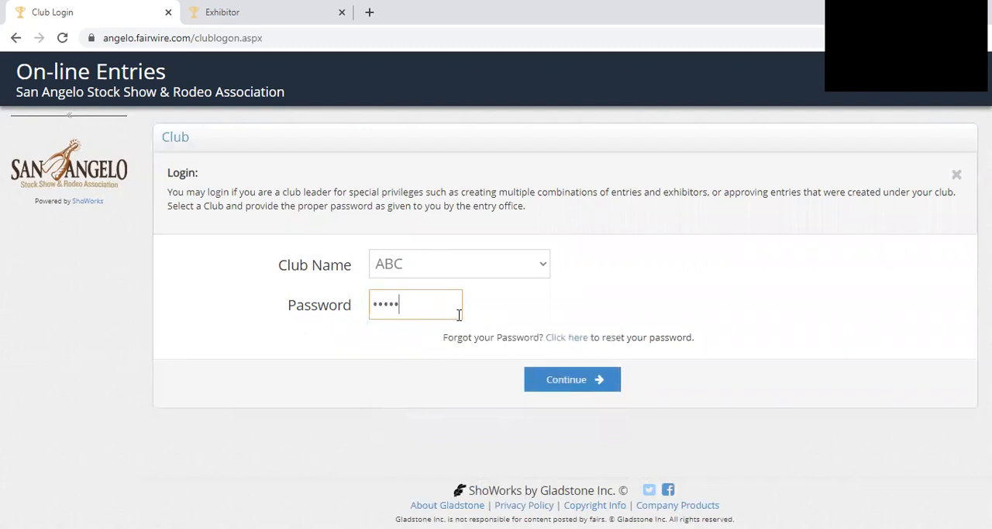
click(559, 382)
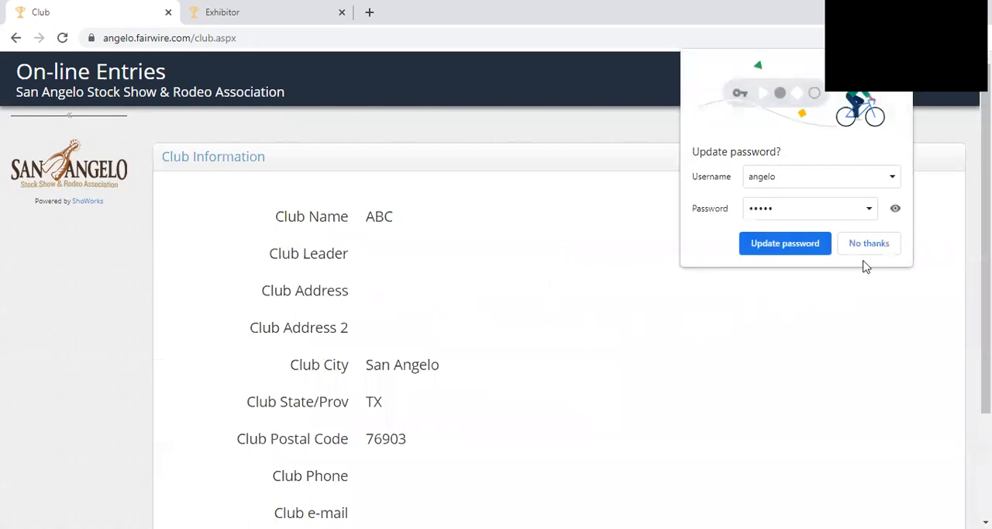
- Proceed from the club information to the club account and begin adding exhibitors and entries
scroll(600, 319, down, 2)
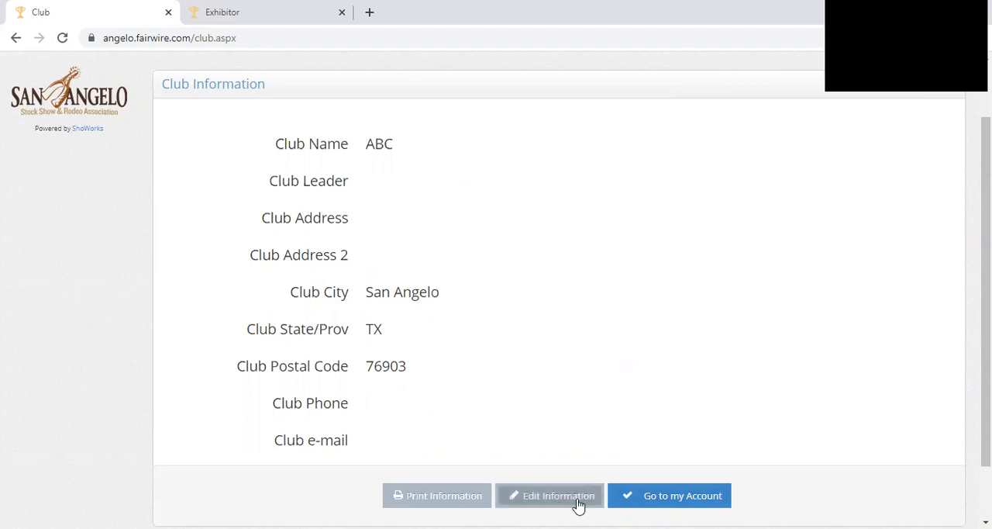
click(658, 503)
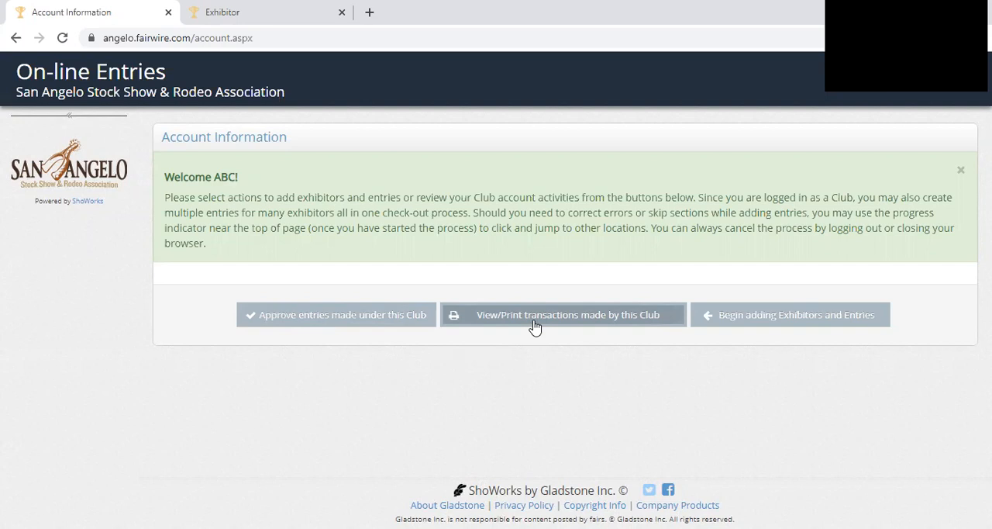
click(748, 320)
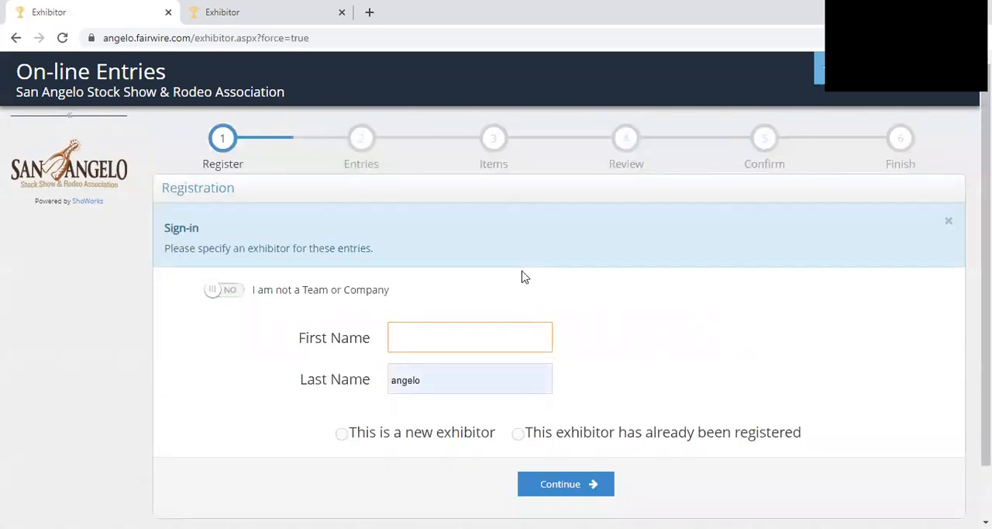
- Enter the exhibitor's first and last name in the registration form
key(Tab)
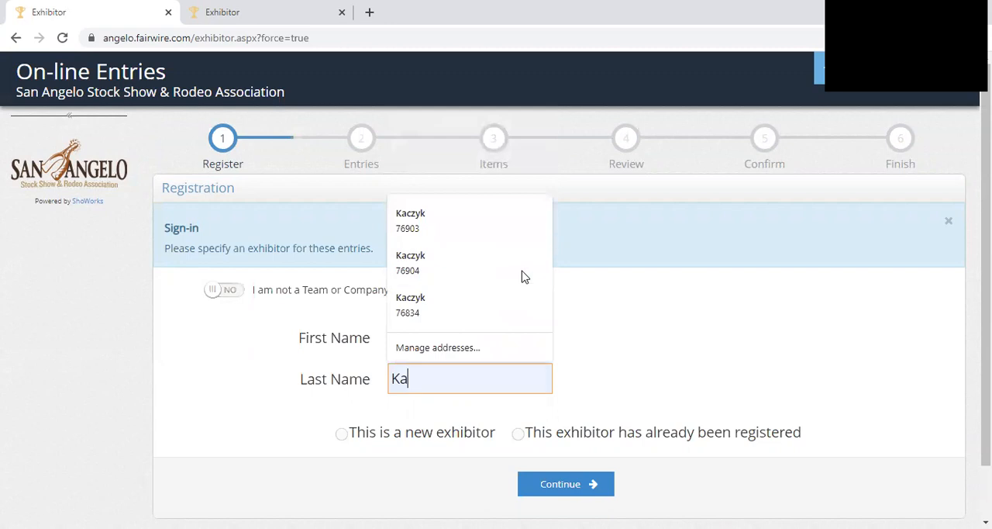
click(524, 276)
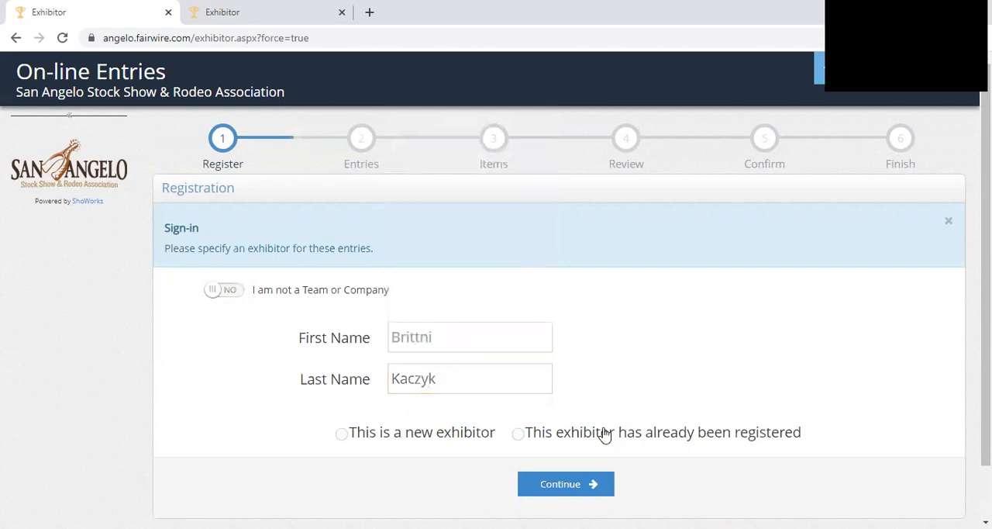
- Sign in as an already registered exhibitor, replacing the prefilled password with the exhibitor password, and accept the registration information as correct
click(594, 436)
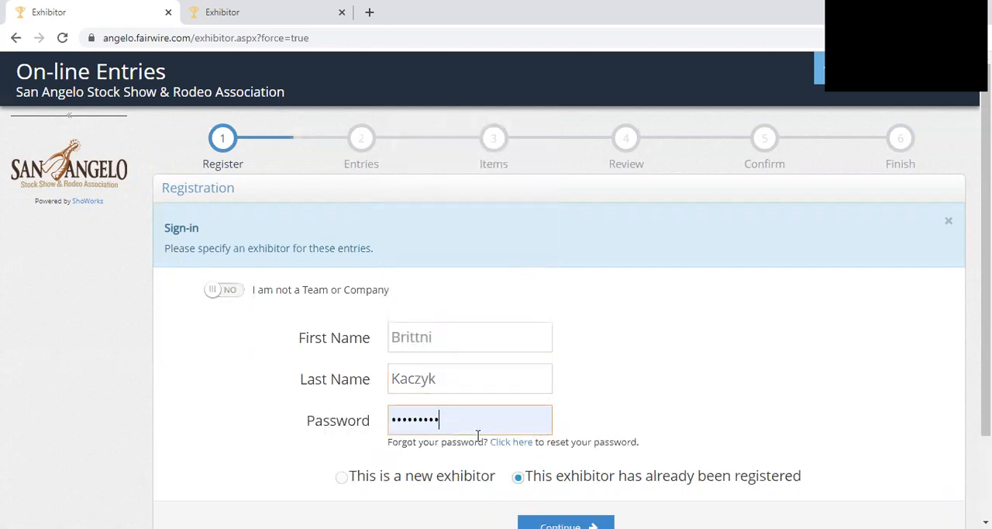
drag(478, 425, 348, 420)
text(•••••)
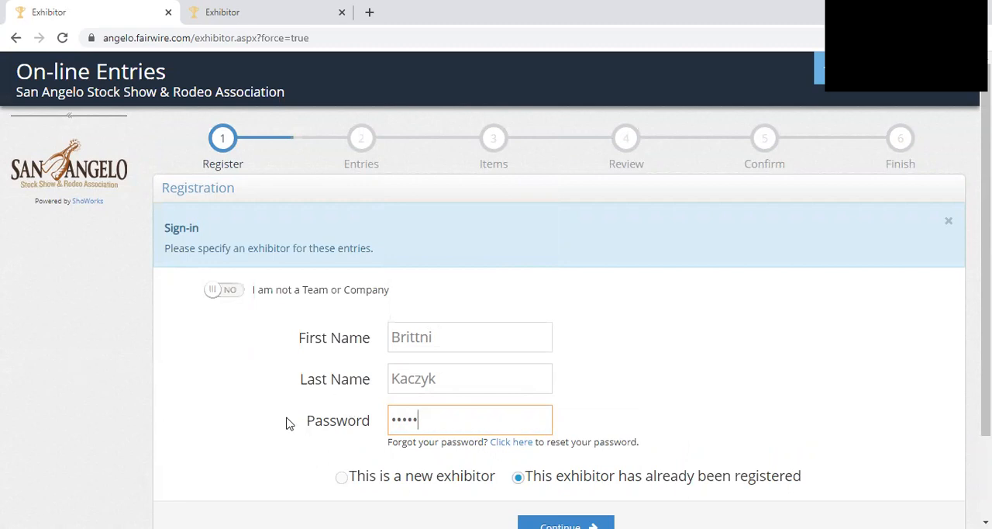
scroll(286, 421, down, 1)
click(580, 456)
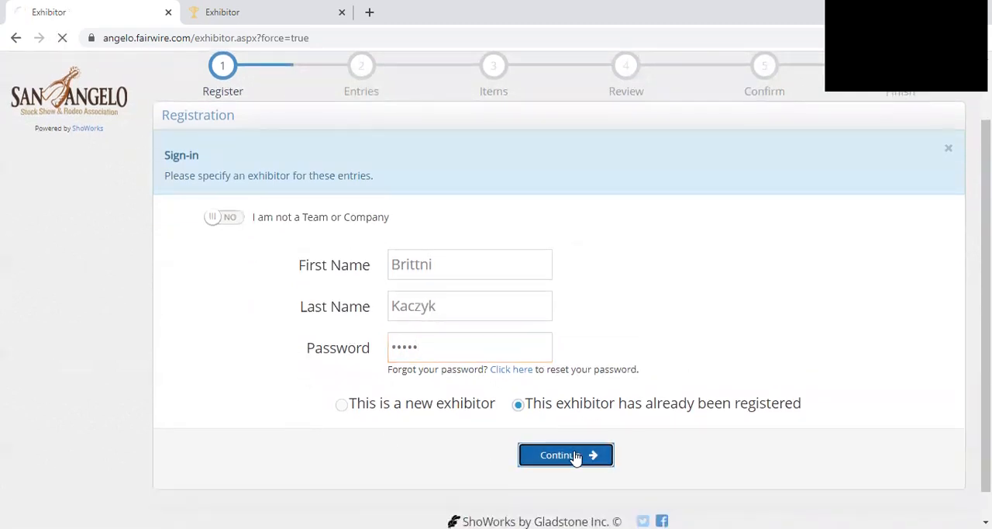
scroll(556, 436, down, 2)
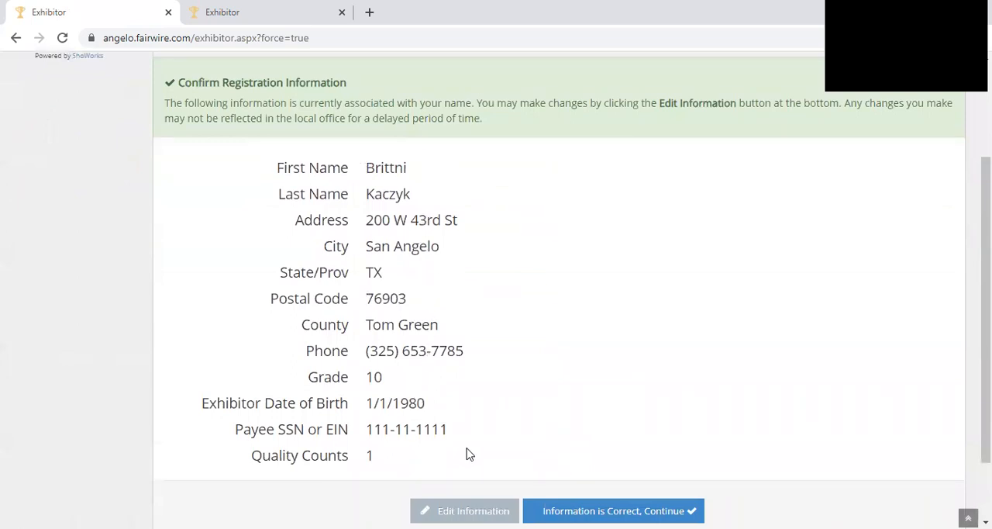
click(618, 508)
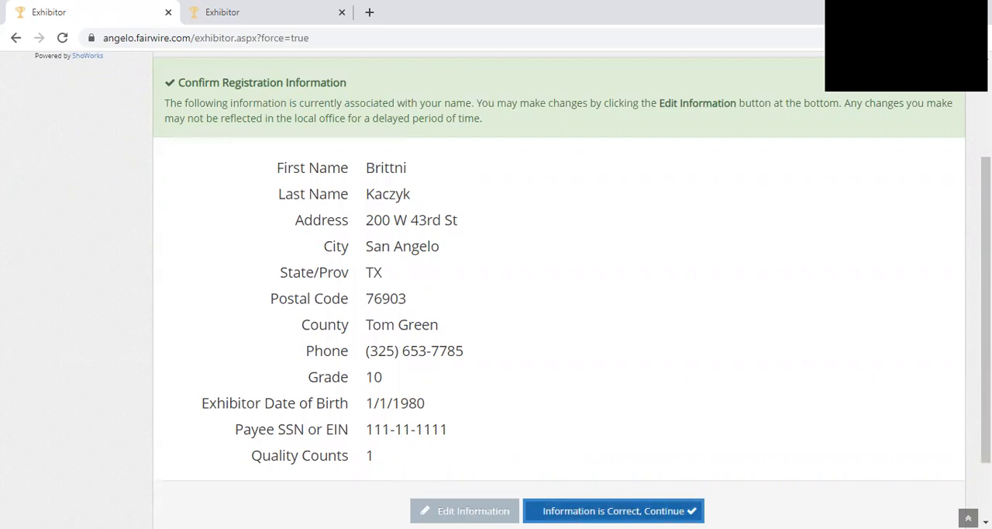
- Return to the exhibitor sign-in form and try to register the same name as a new exhibitor
click(15, 37)
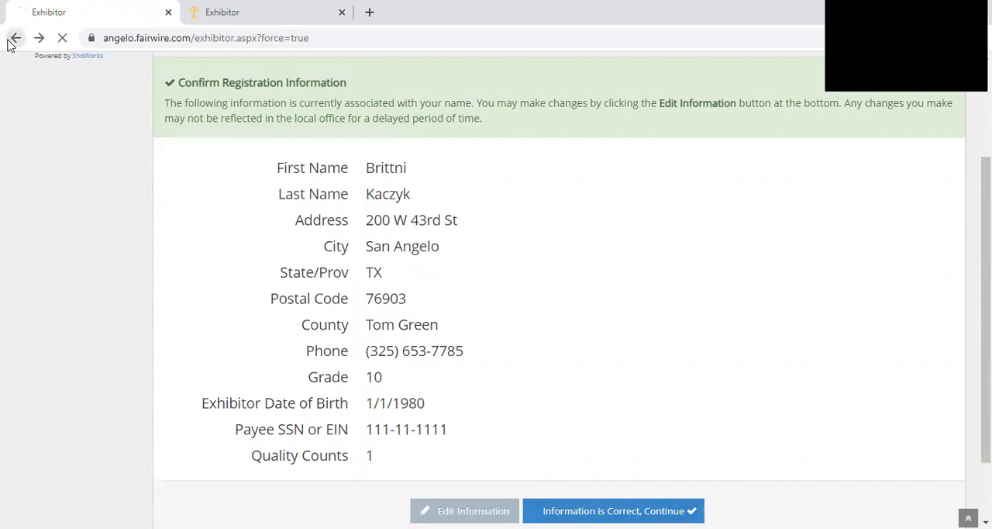
click(342, 434)
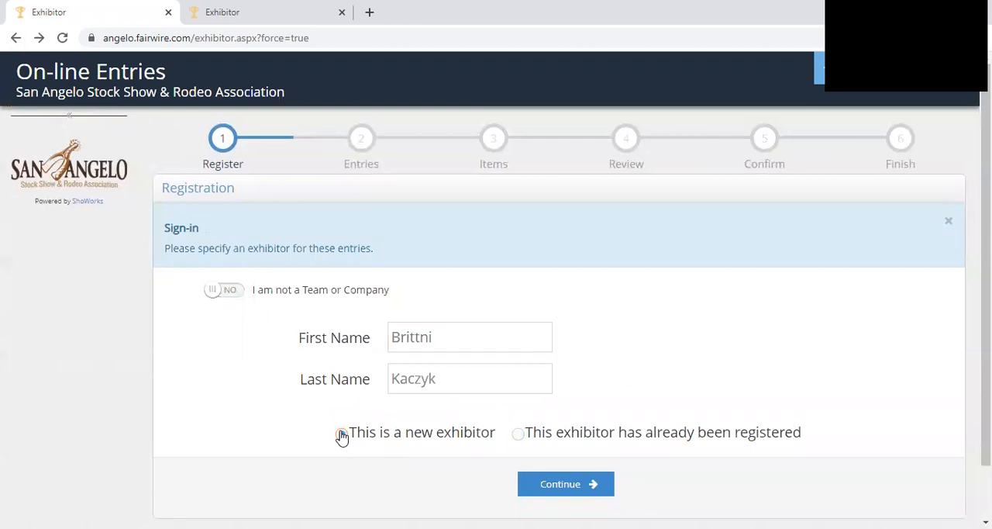
click(538, 482)
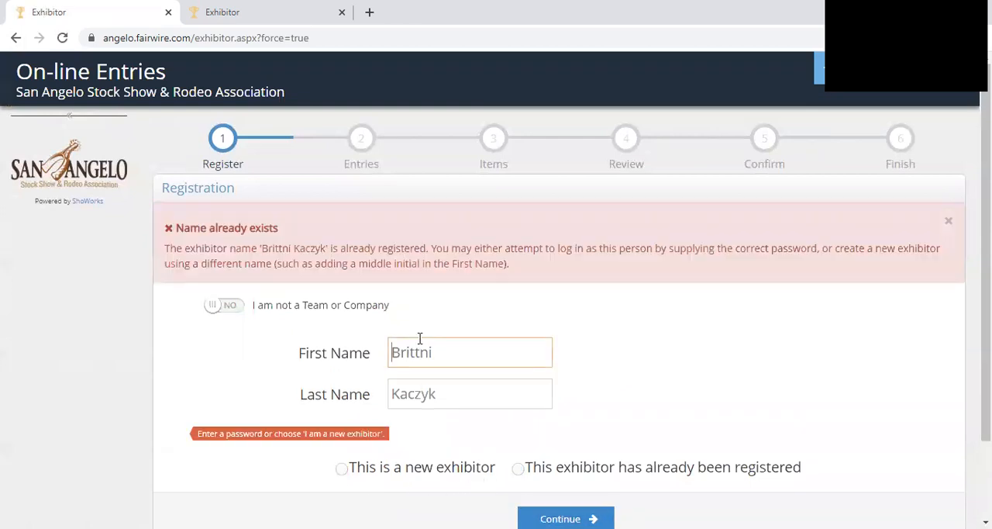
- Mark the exhibitor as already registered, sign in with the exhibitor password, and confirm the registration information
click(520, 469)
text(•••••)
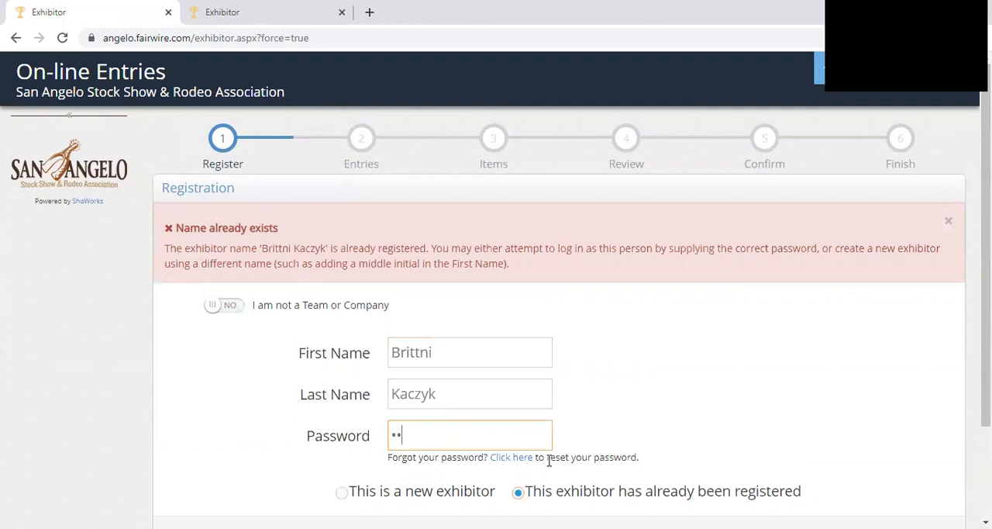
scroll(551, 458, down, 3)
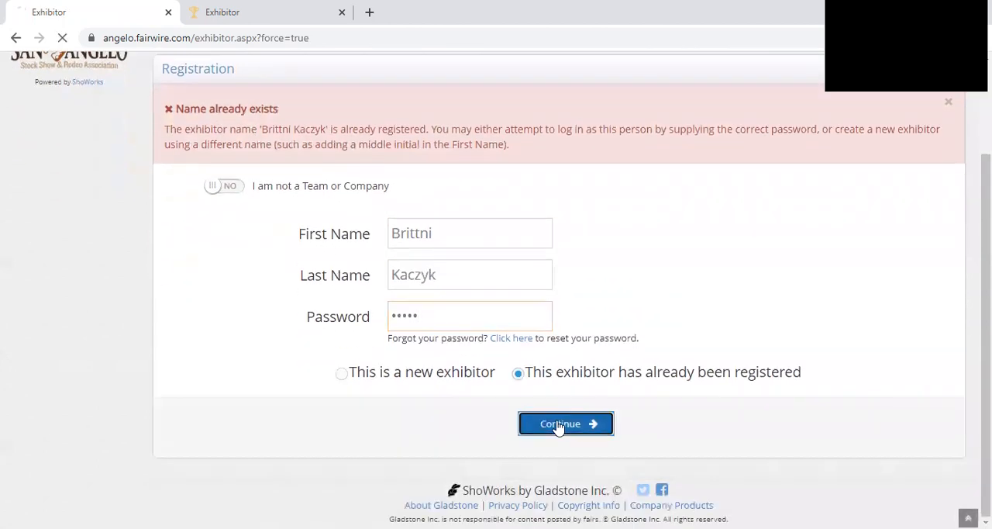
click(563, 427)
scroll(571, 424, down, 3)
click(638, 432)
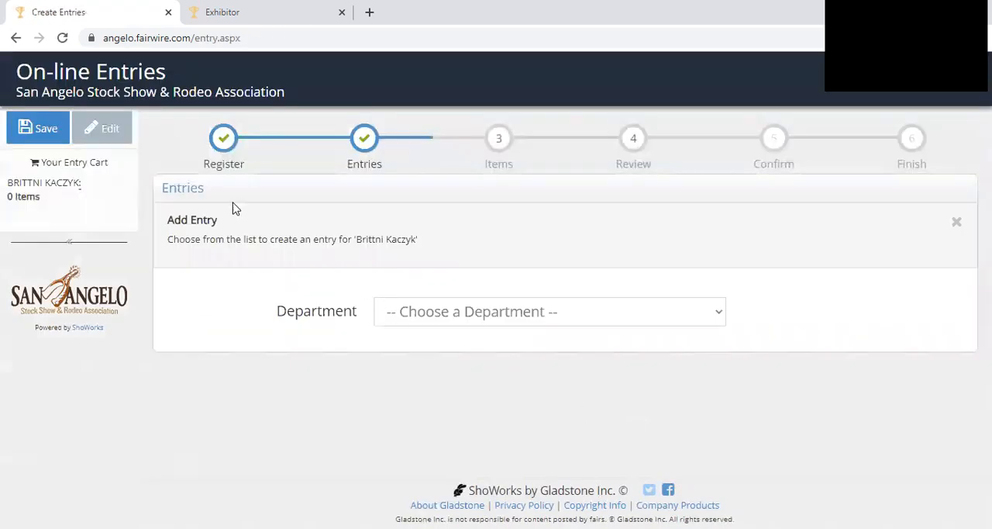
- Begin a new entry in the Cattle department's Junior Angus Heifer Show division
click(489, 310)
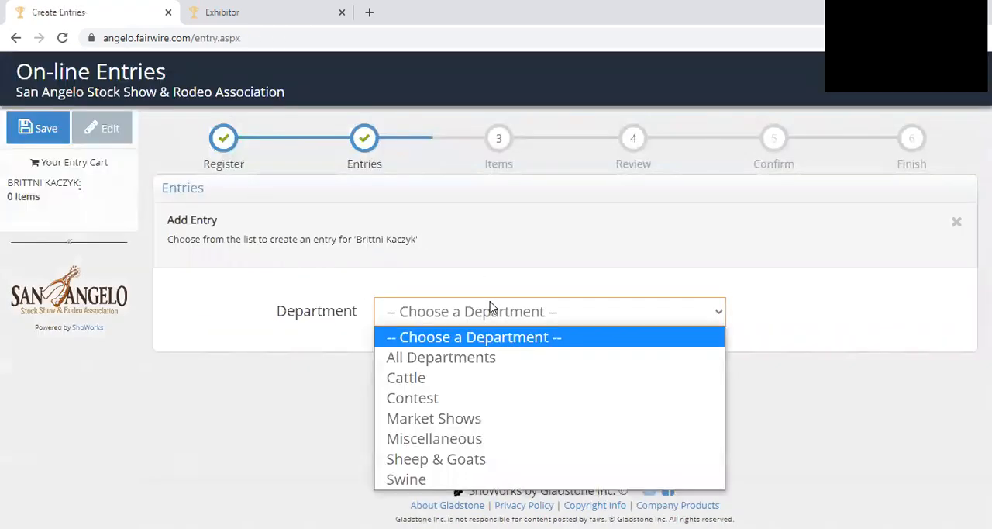
click(470, 386)
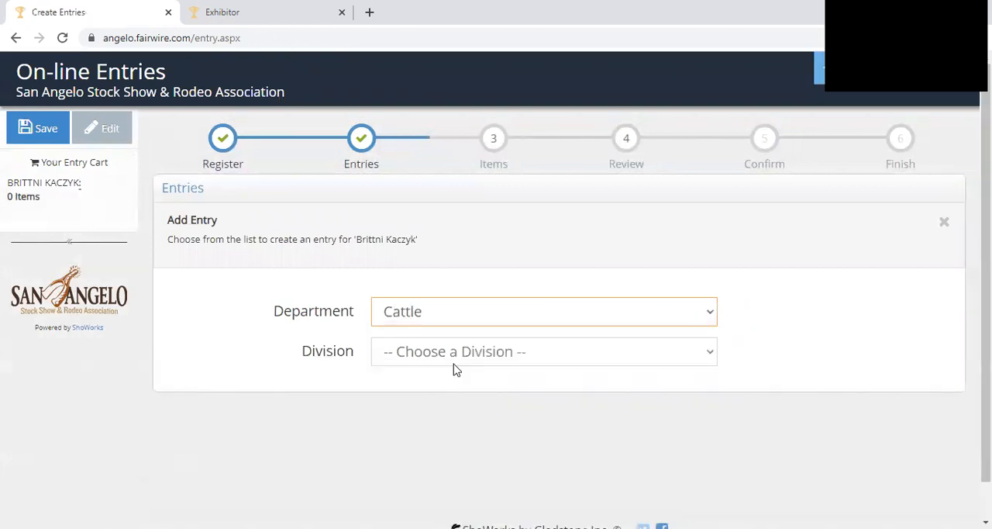
click(461, 356)
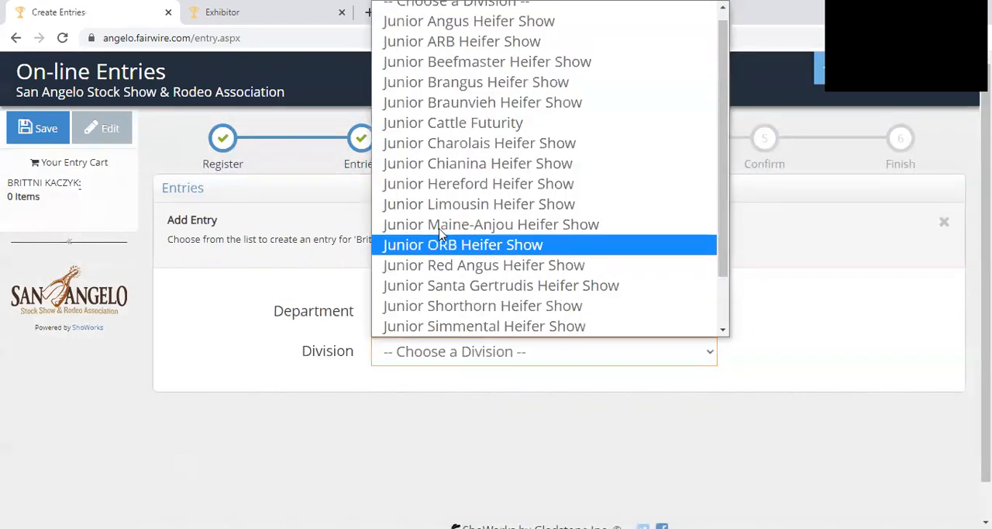
click(472, 24)
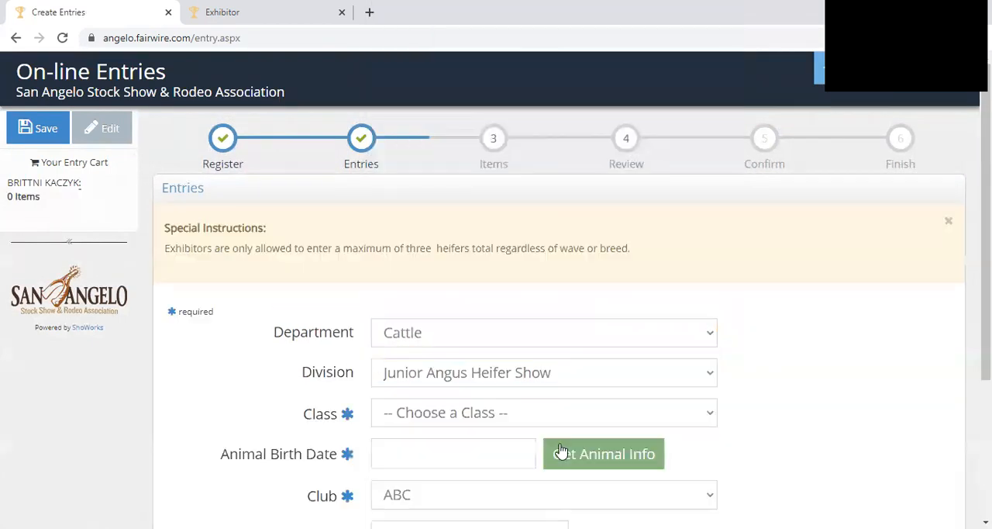
- Look up the available animals for the exhibitor and for the whole county, and close the list without selecting one
click(605, 459)
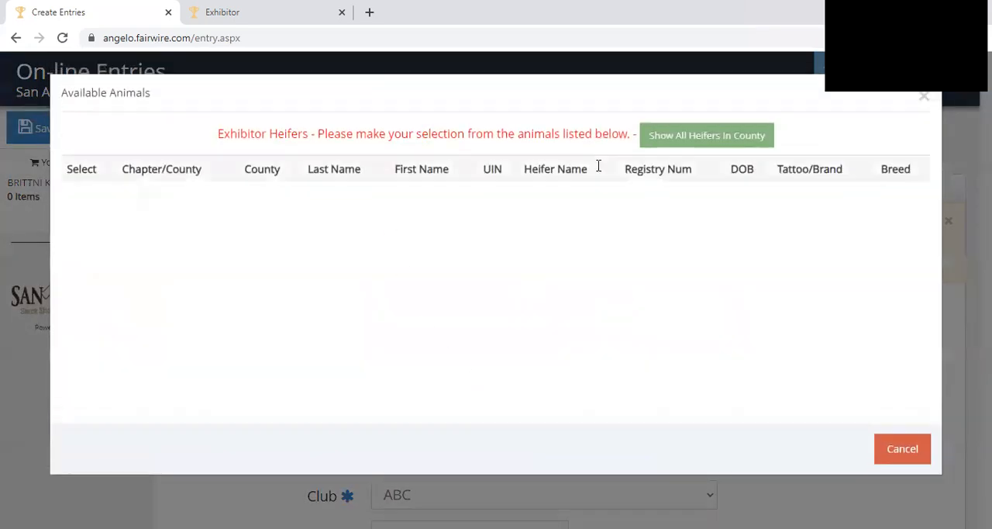
click(755, 141)
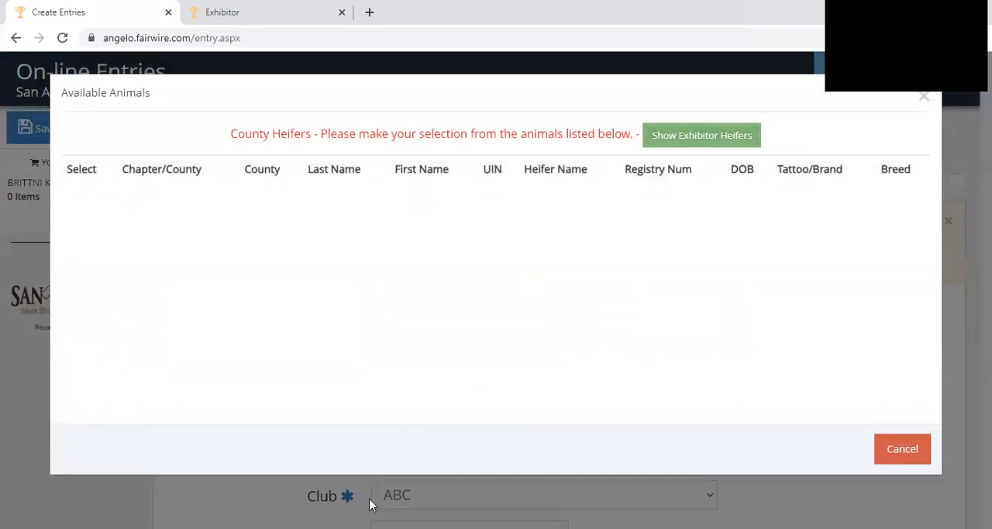
click(903, 456)
click(902, 455)
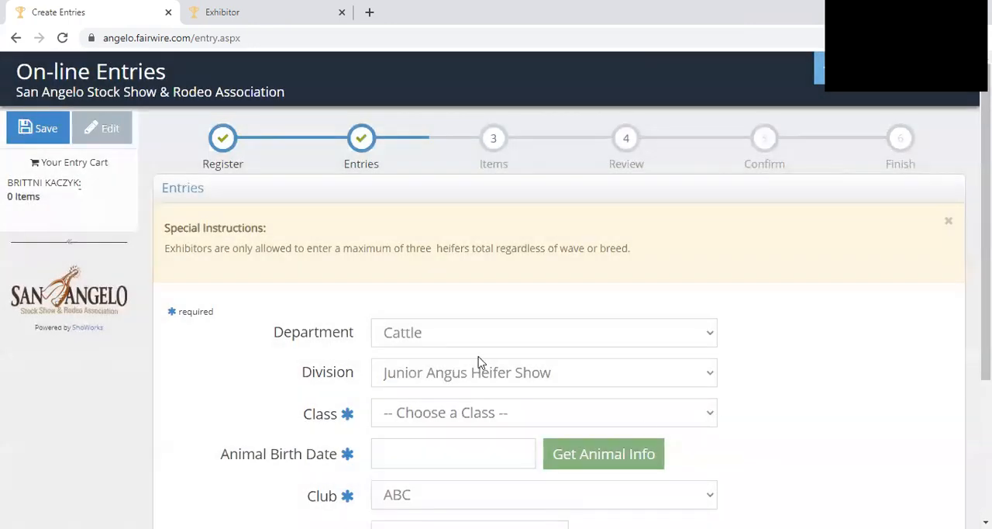
- Assign the heifer entry to class 01, Heifer Calves calved on or after April 1, 2021, with animal birth date 4/20/2021
click(477, 376)
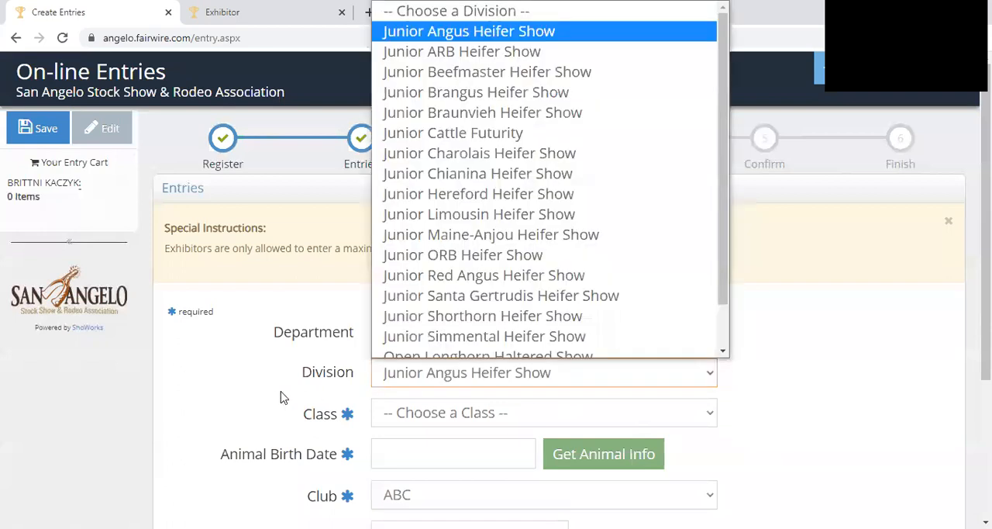
click(427, 419)
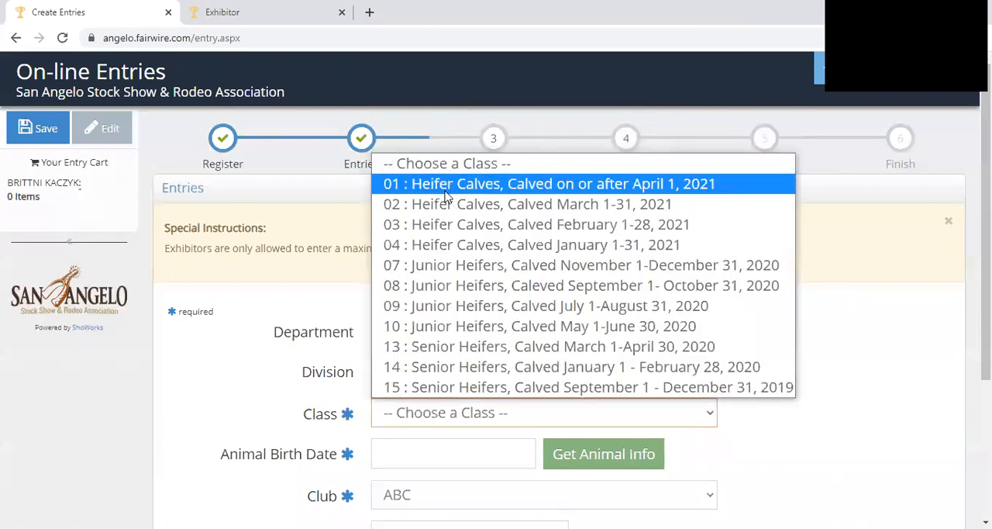
click(446, 184)
scroll(445, 294, down, 2)
click(447, 308)
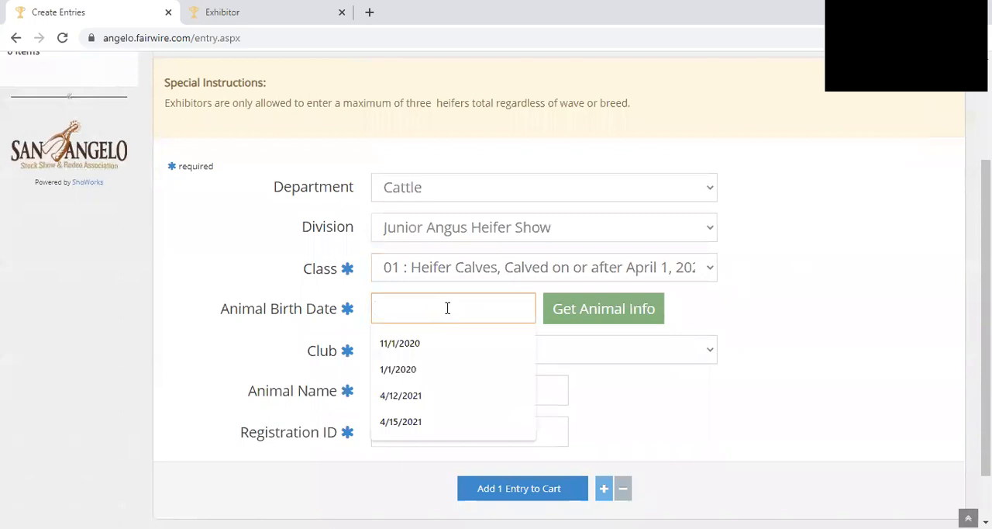
text(4/20/2021)
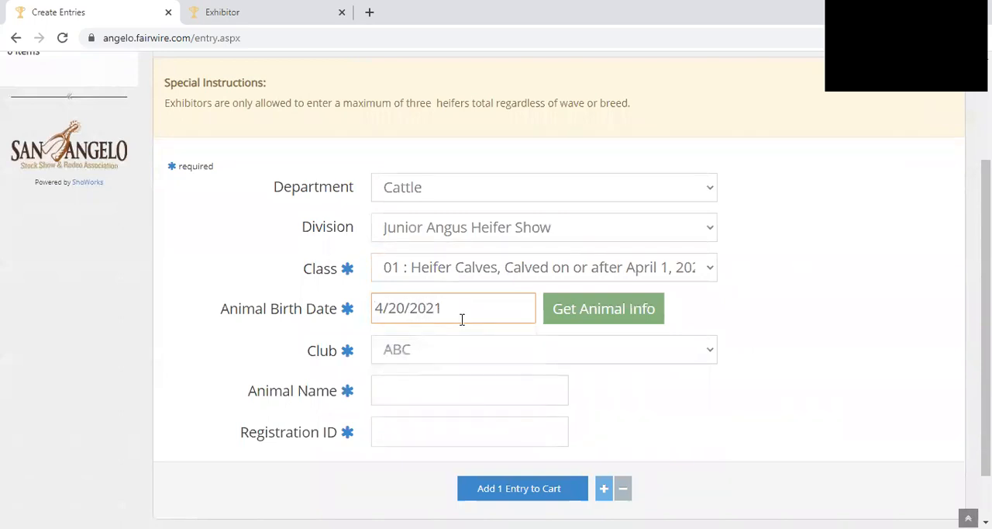
- Fill in the heifer's animal name and registration ID from the saved suggestions and add the one entry to the cart
click(448, 379)
scroll(452, 411, down, 2)
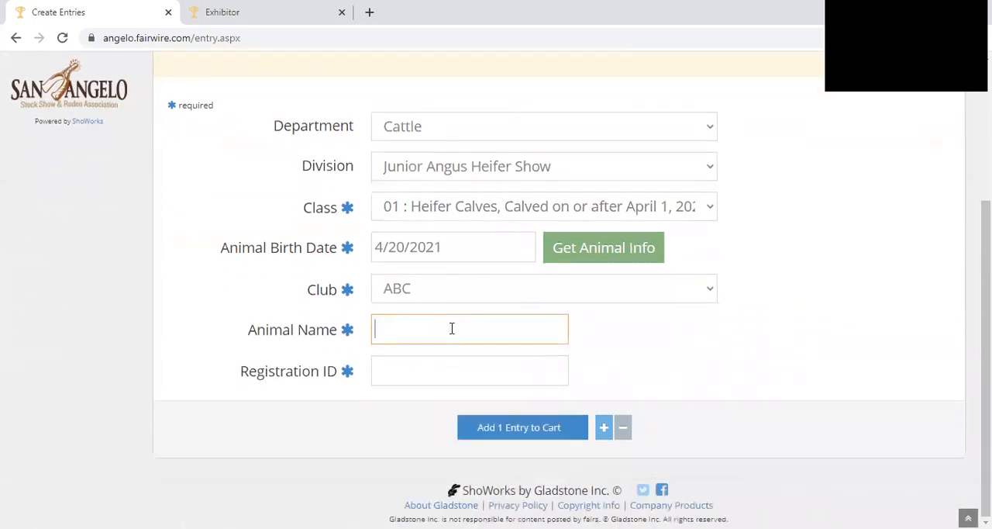
click(452, 328)
click(452, 397)
click(463, 373)
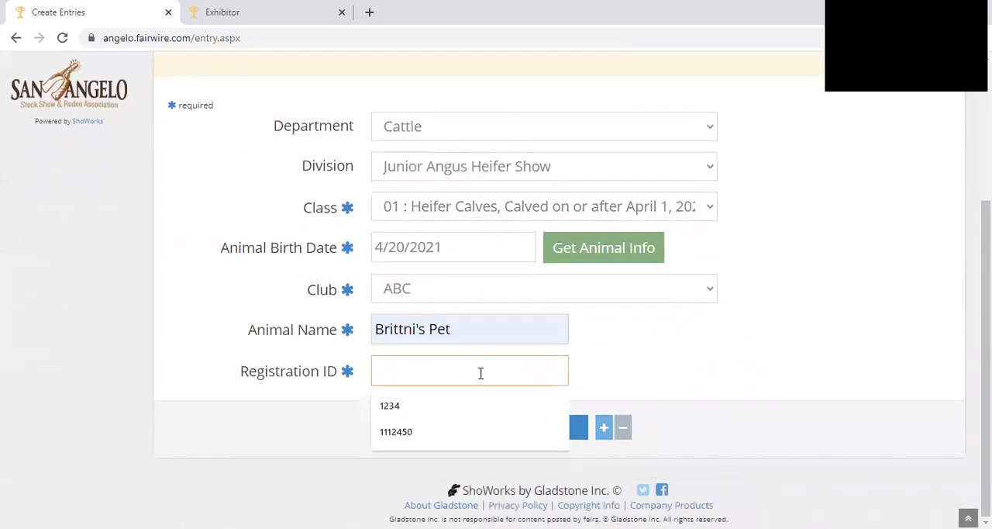
click(470, 406)
click(505, 428)
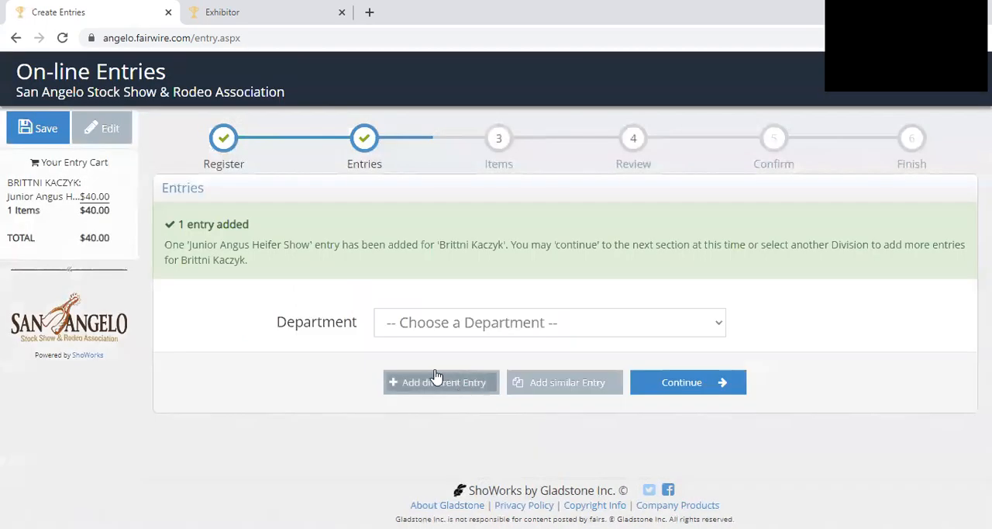
click(443, 324)
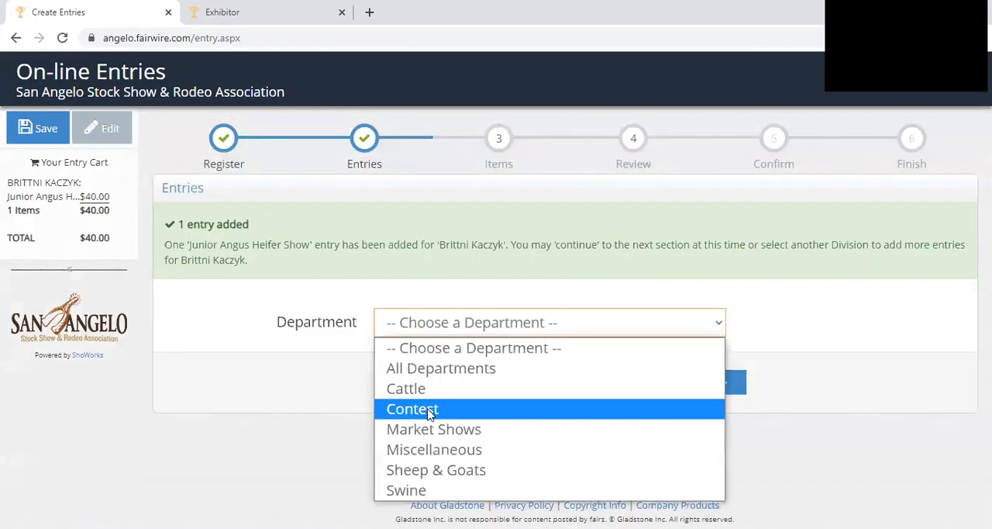
click(431, 438)
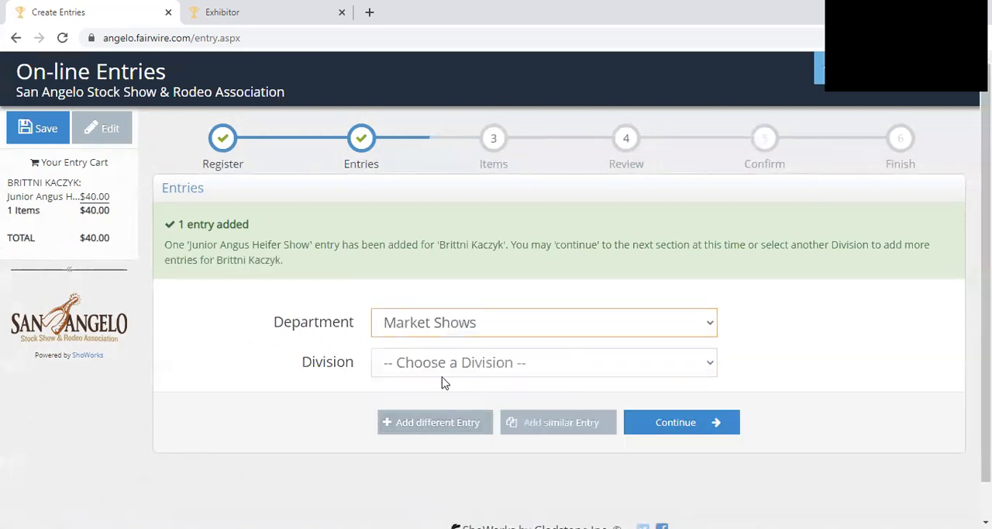
click(450, 327)
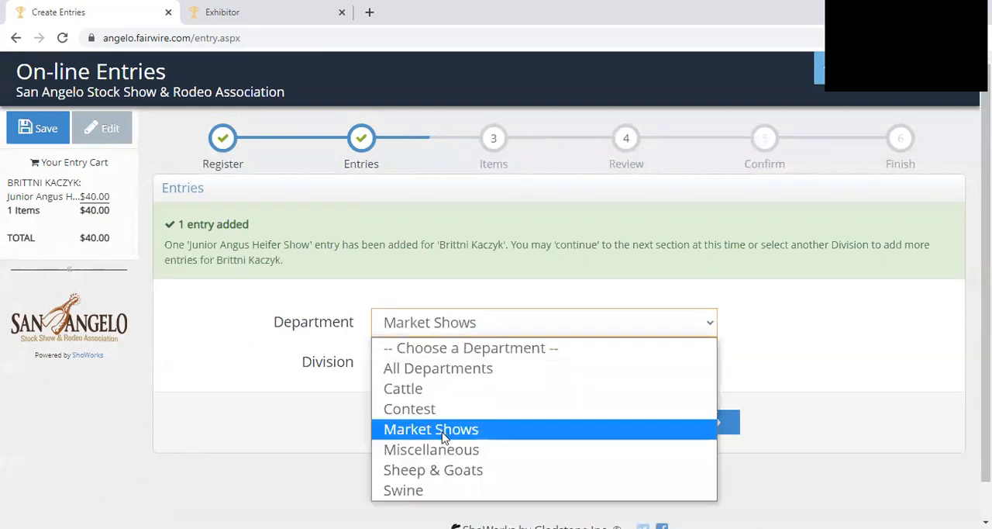
click(445, 473)
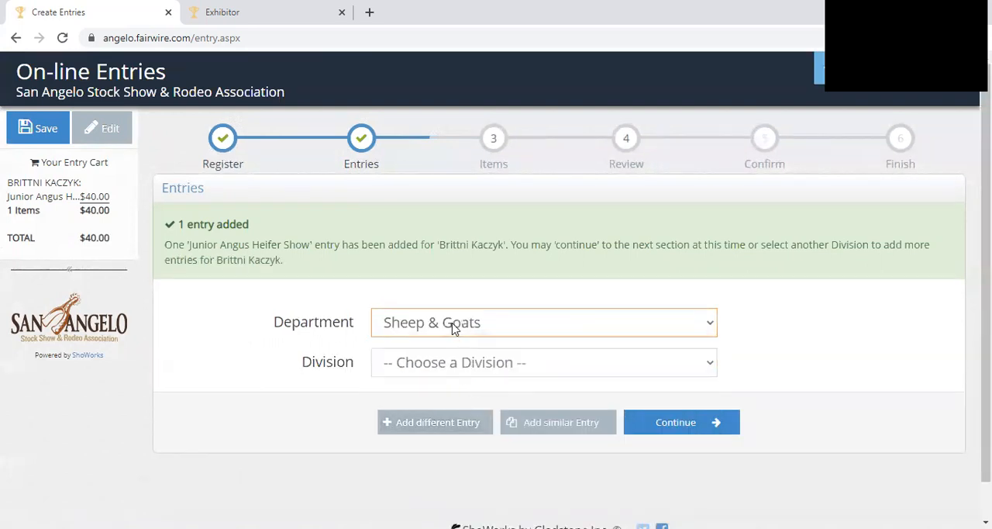
- Add three Junior Breeding Gilt Show entries from the Swine department to the cart
click(455, 327)
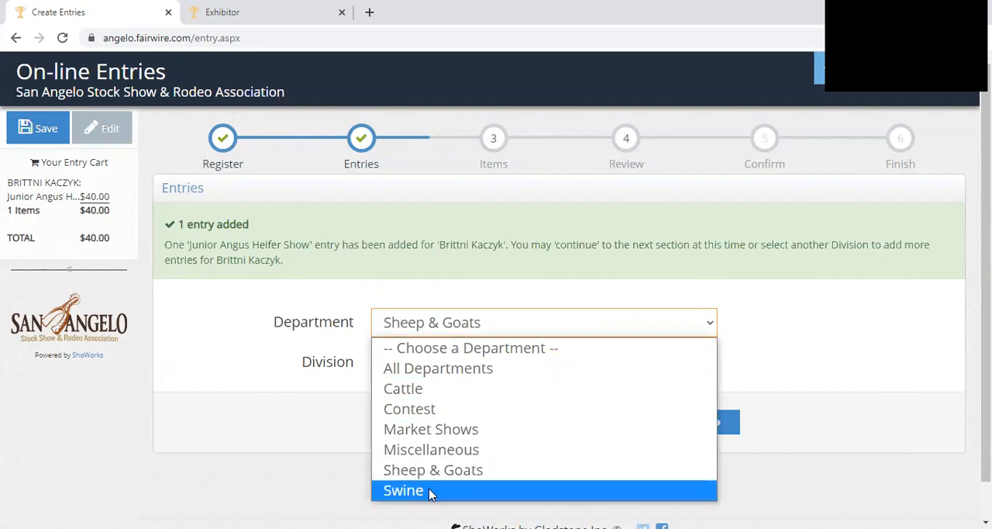
click(432, 491)
click(483, 364)
click(465, 409)
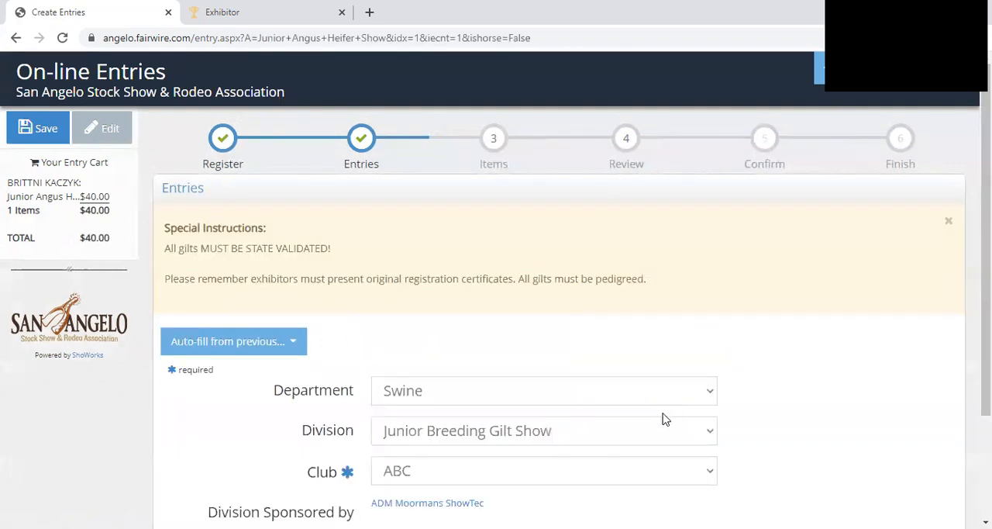
scroll(511, 430, down, 2)
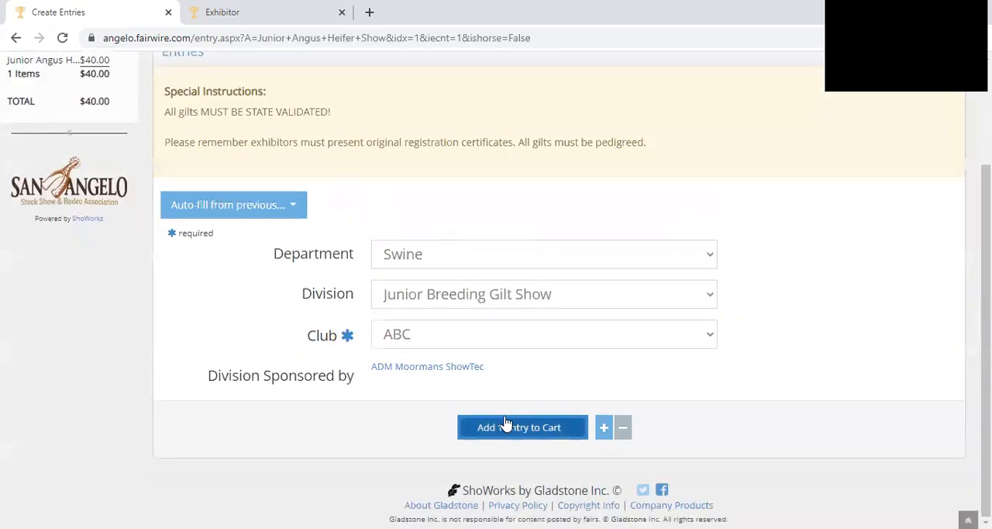
click(605, 429)
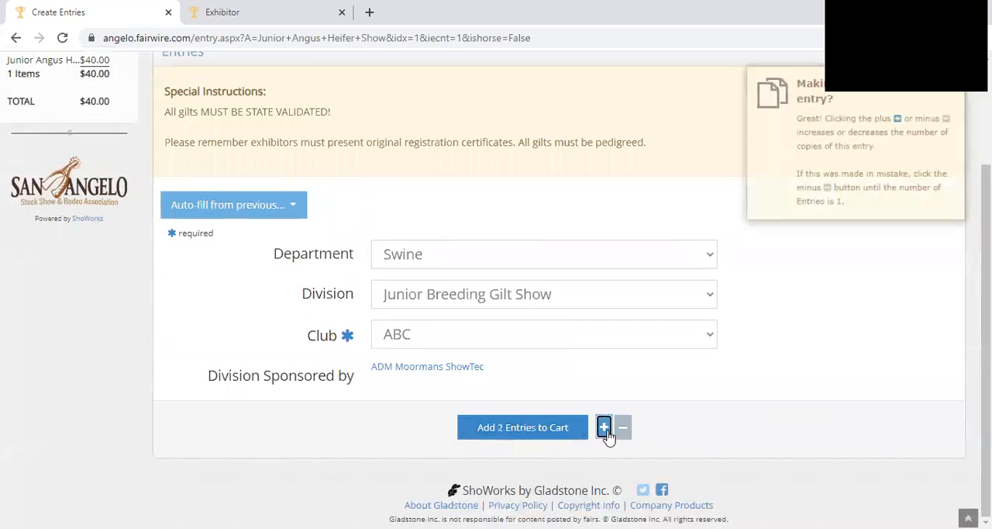
click(498, 428)
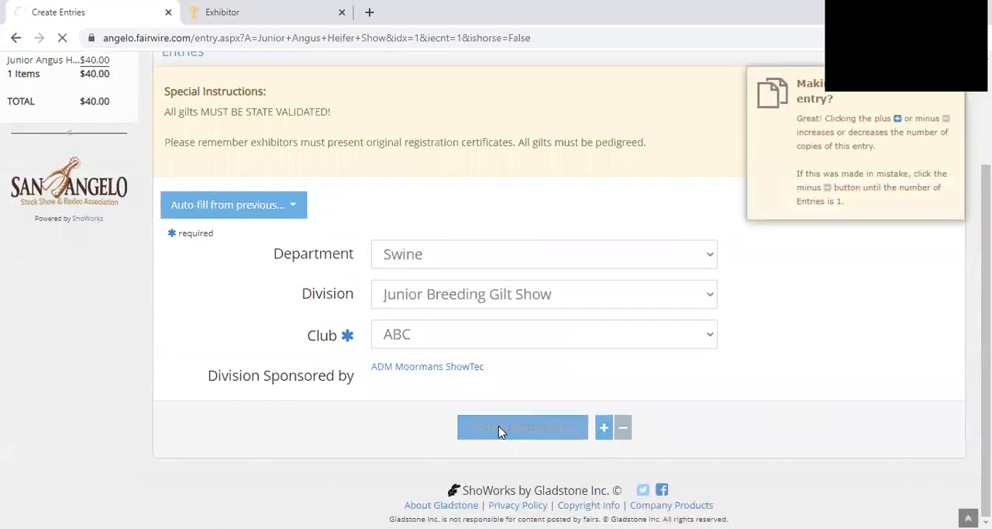
- Add one Junior Market Barrow Show entry from the Market Shows department to the cart
click(472, 329)
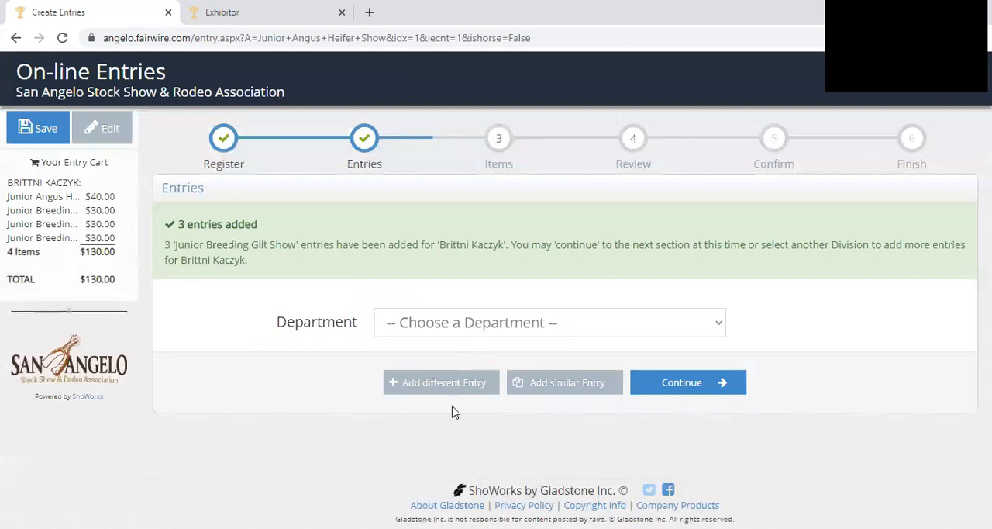
click(451, 431)
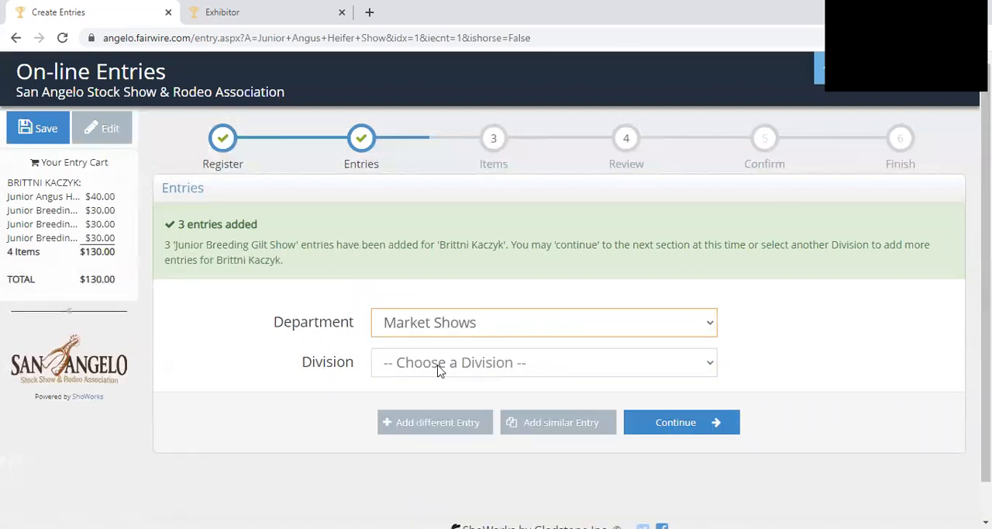
click(439, 364)
click(438, 408)
scroll(640, 443, down, 3)
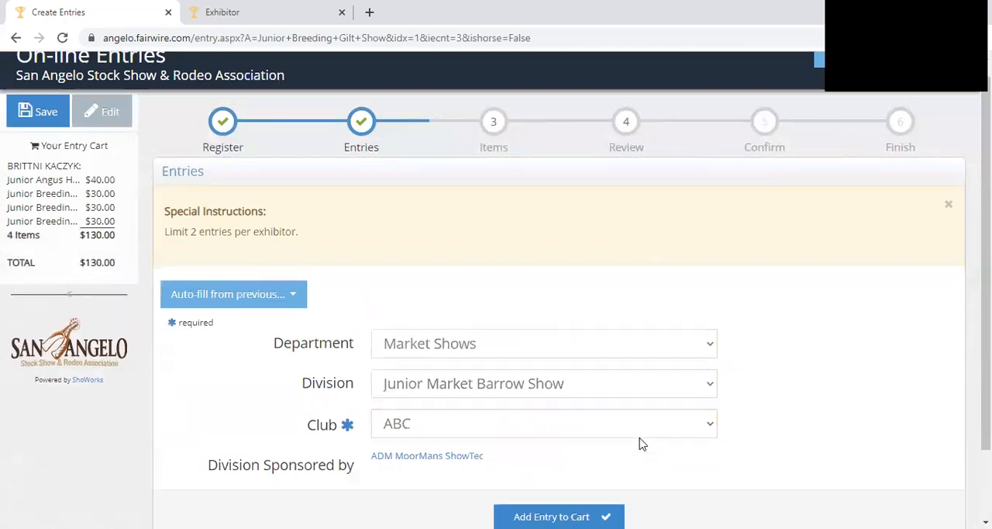
click(572, 439)
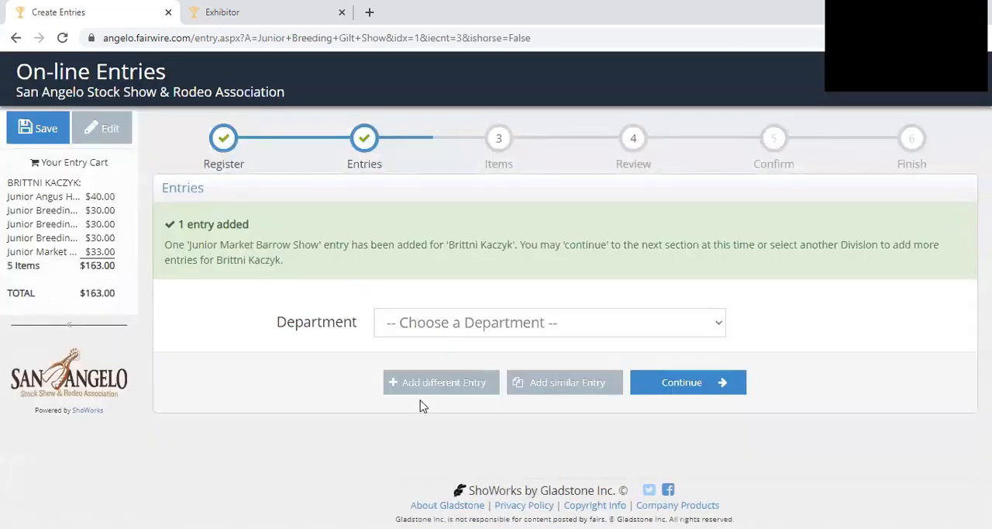
- Add a second Junior Market Barrow Show entry to the cart by creating a similar entry
click(590, 391)
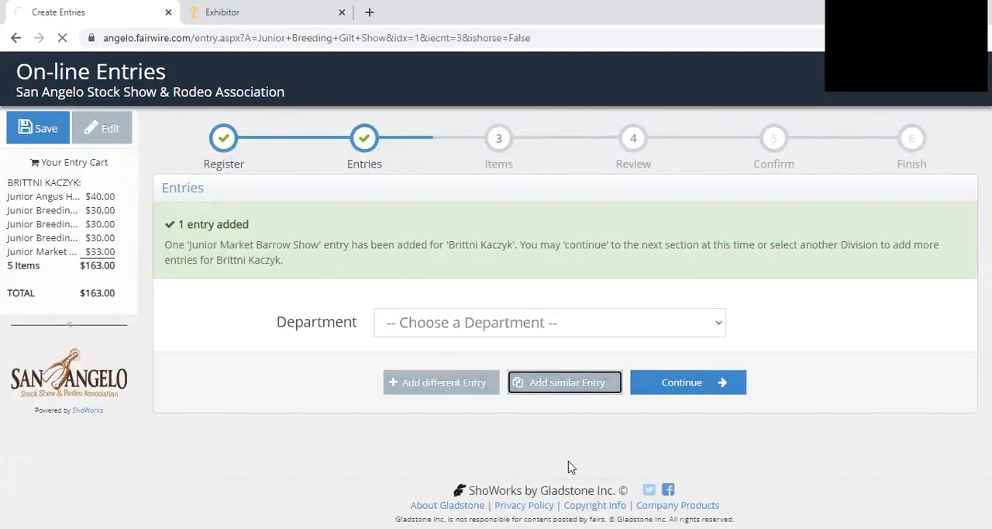
scroll(606, 372, down, 3)
click(614, 437)
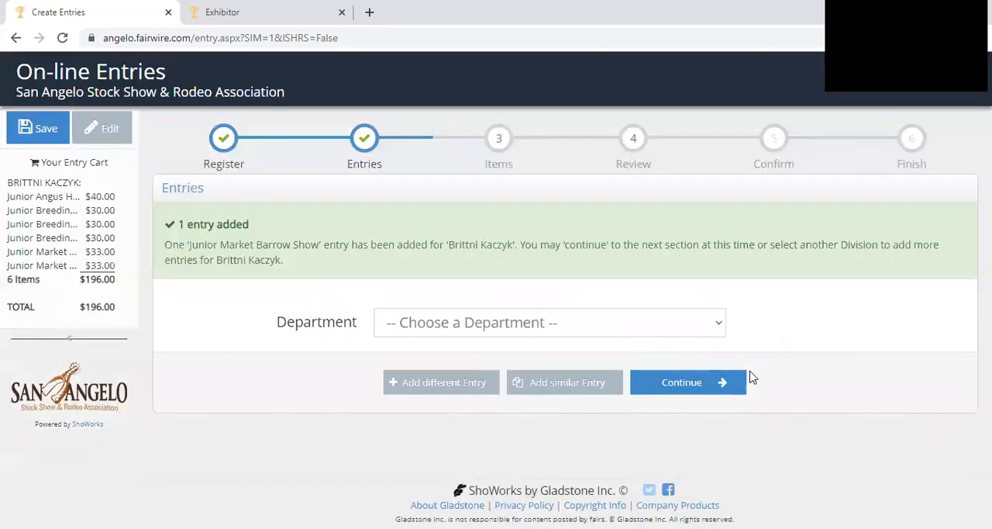
- Continue to the additional items, add one Parking Pass and one Processing Fee, and proceed to the cart review
click(690, 397)
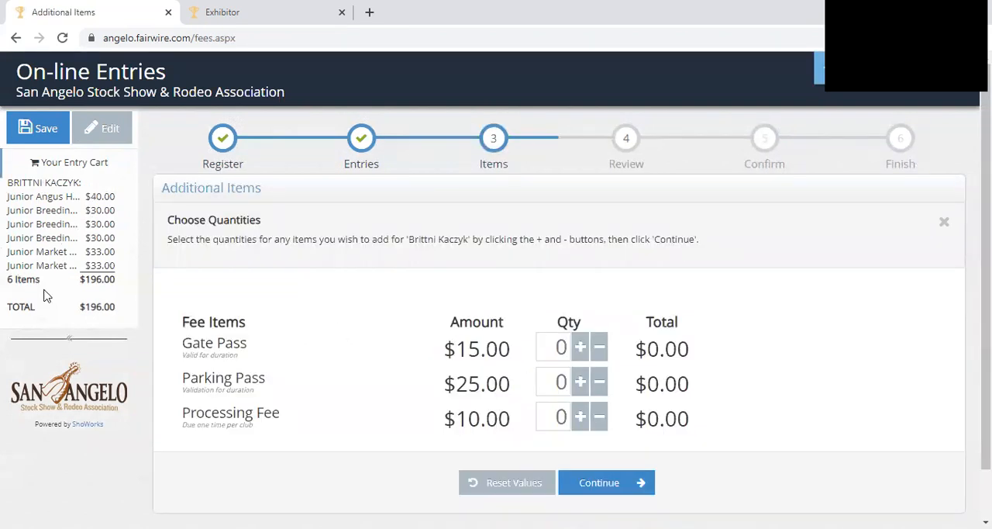
click(581, 382)
scroll(372, 373, down, 1)
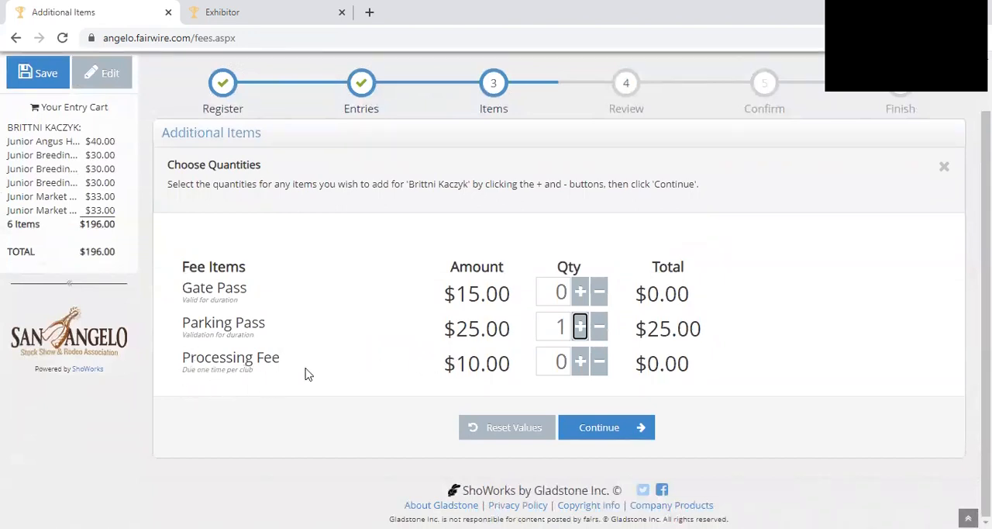
click(580, 361)
click(596, 427)
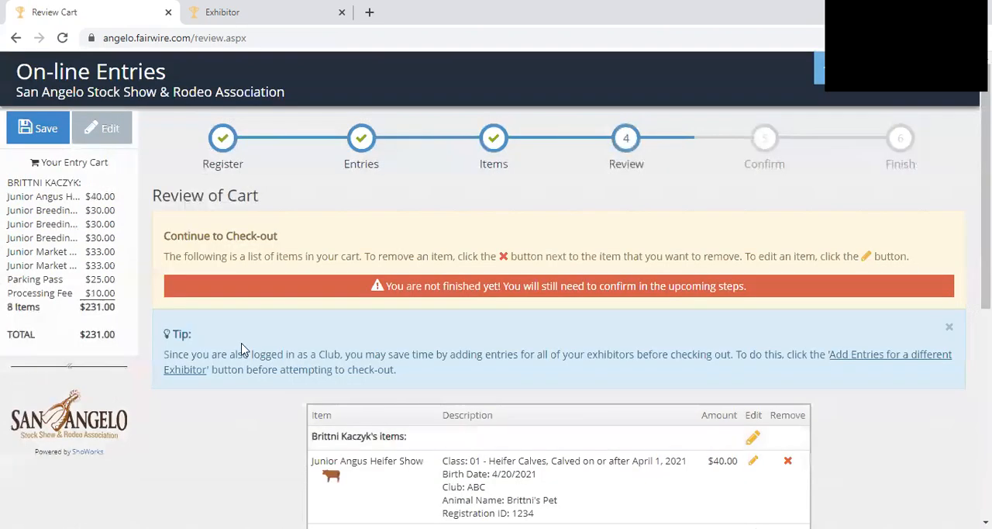
- Review the items in the cart and open the Junior Angus Heifer Show entry for editing
scroll(349, 232, down, 3)
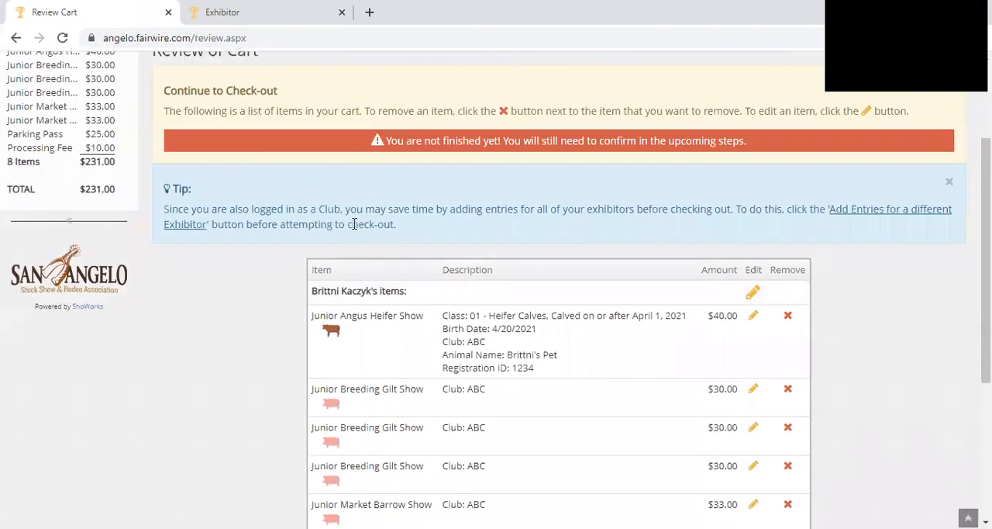
scroll(354, 224, down, 1)
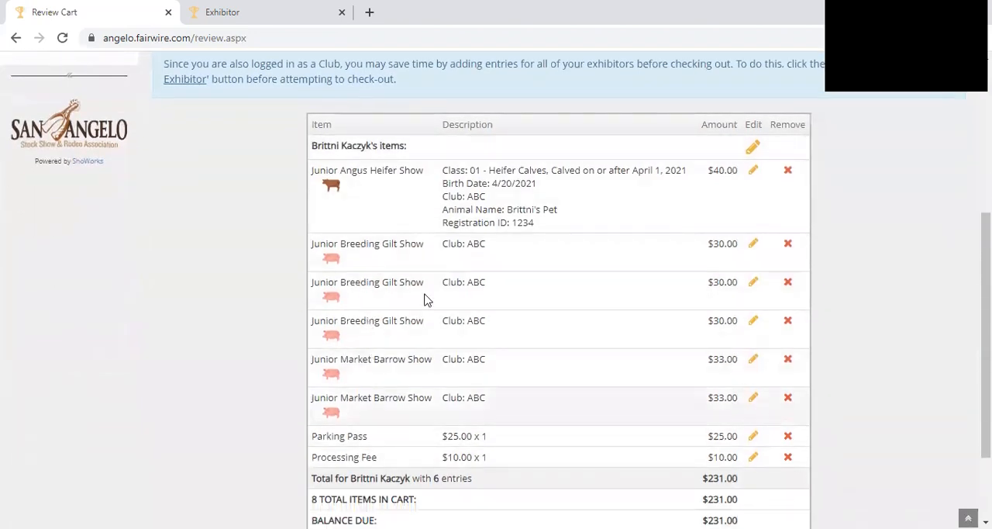
click(754, 172)
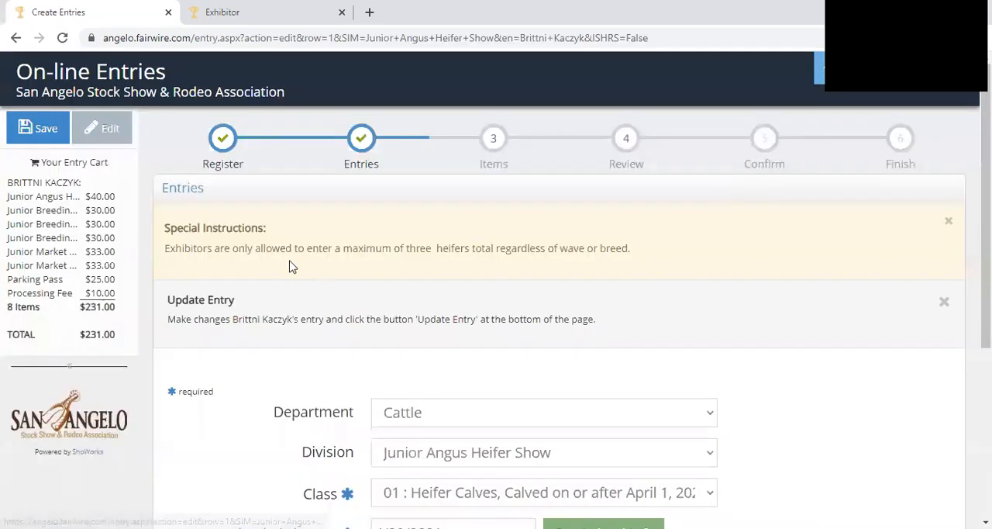
- Change the last word of the animal name to Heifer and update the Junior Angus Heifer Show entry
scroll(255, 259, down, 4)
drag(480, 330, 426, 340)
key(BackSpace)
text(Heifer)
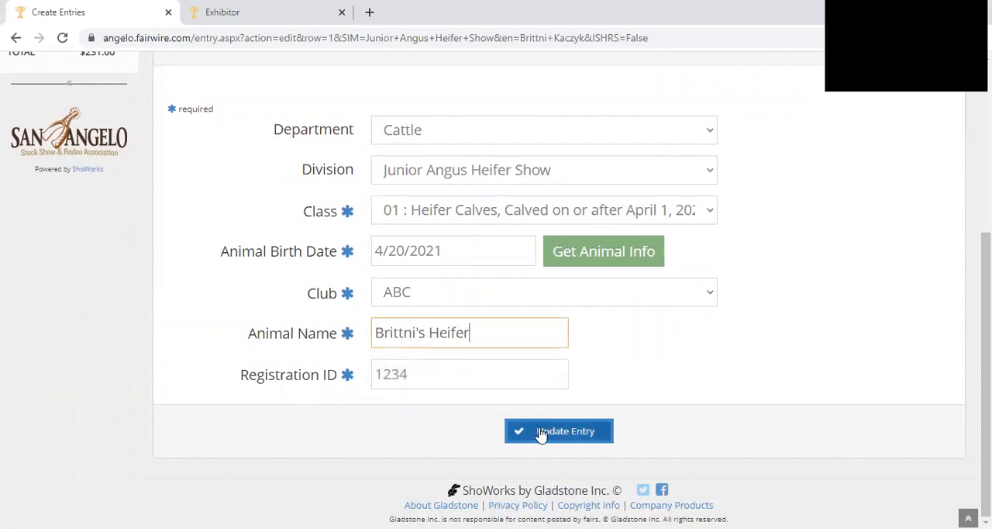
click(541, 431)
- Remove the third Junior Breeding Gilt Show entry from the cart
scroll(583, 279, down, 5)
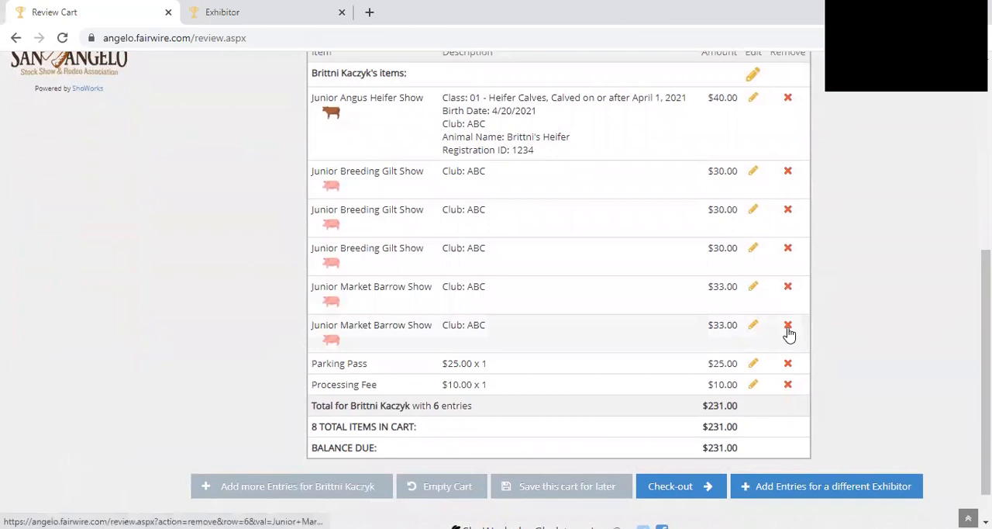
click(789, 248)
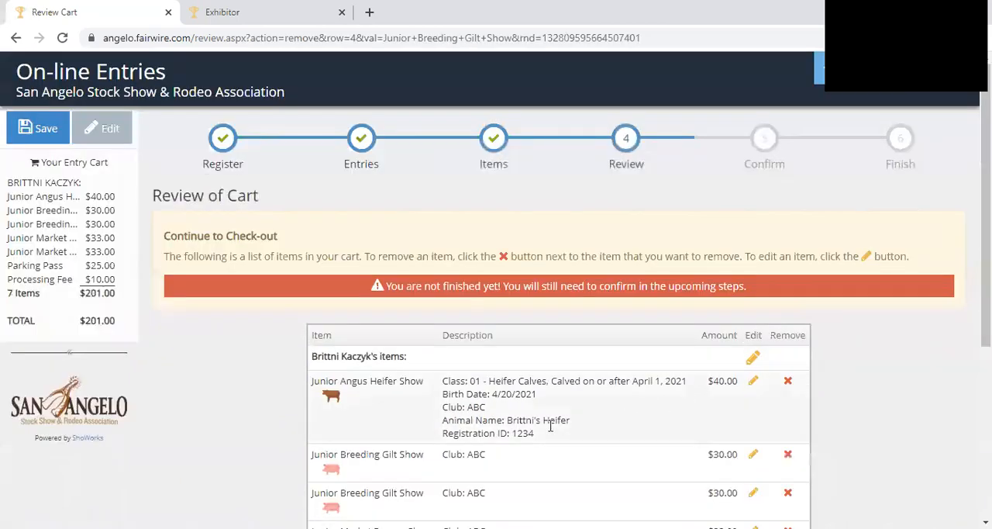
scroll(542, 400, down, 4)
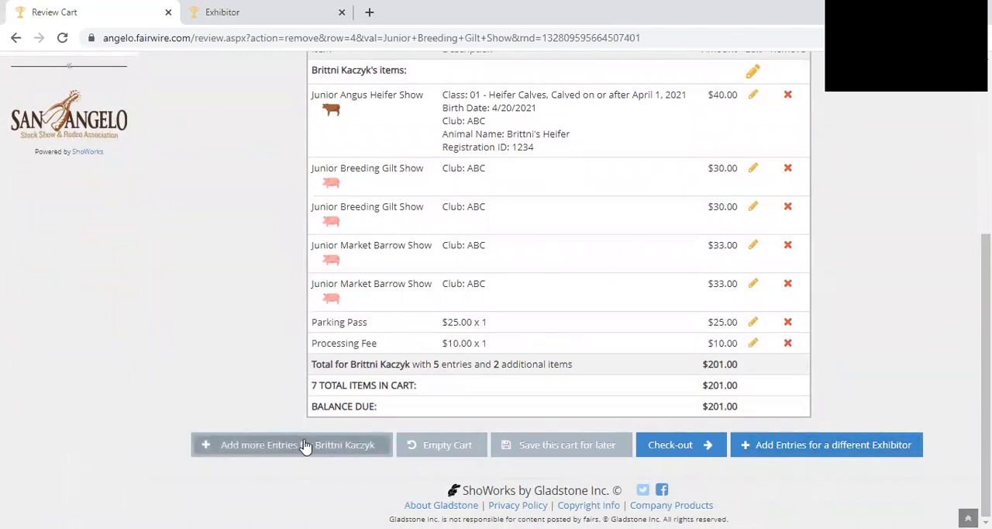
- Start entries for a different exhibitor and try to register the team ABC FFA as a new exhibitor
click(809, 446)
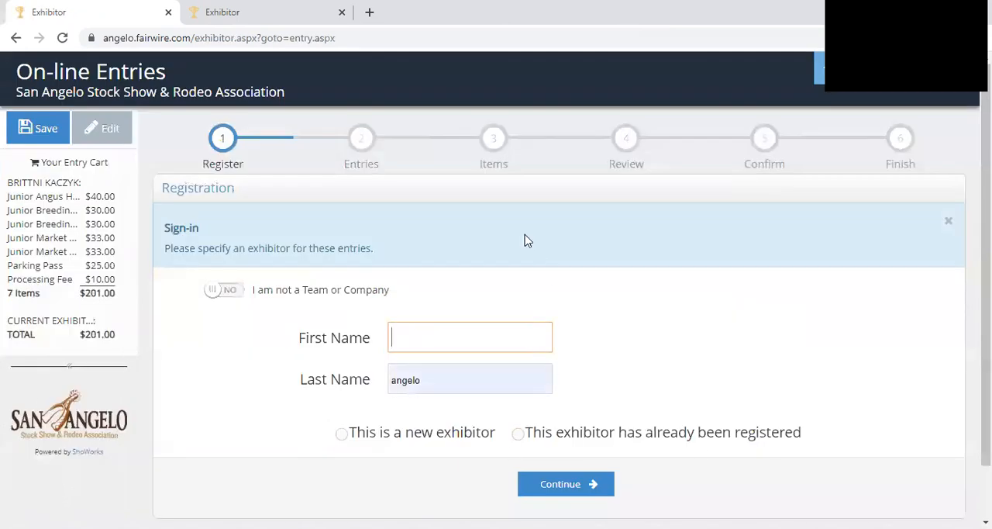
click(231, 298)
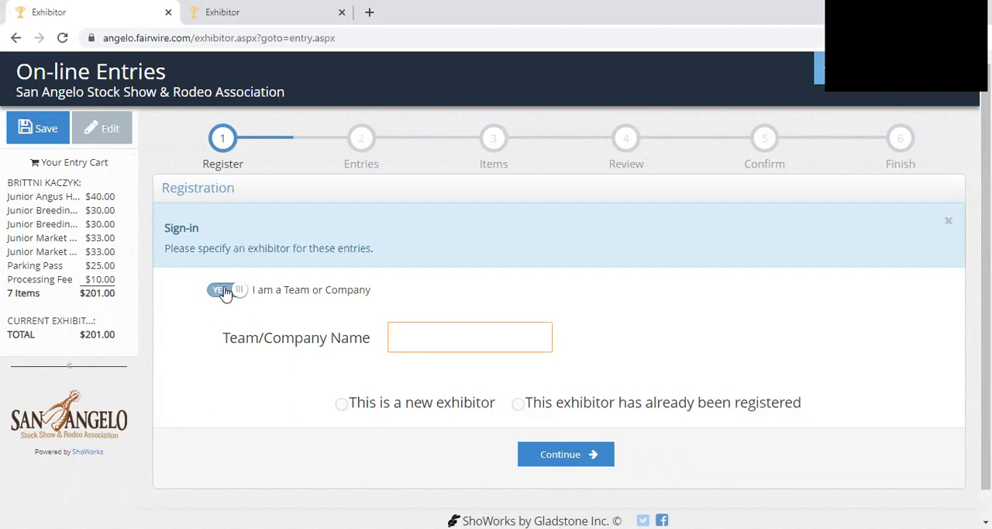
text(ABC FFA)
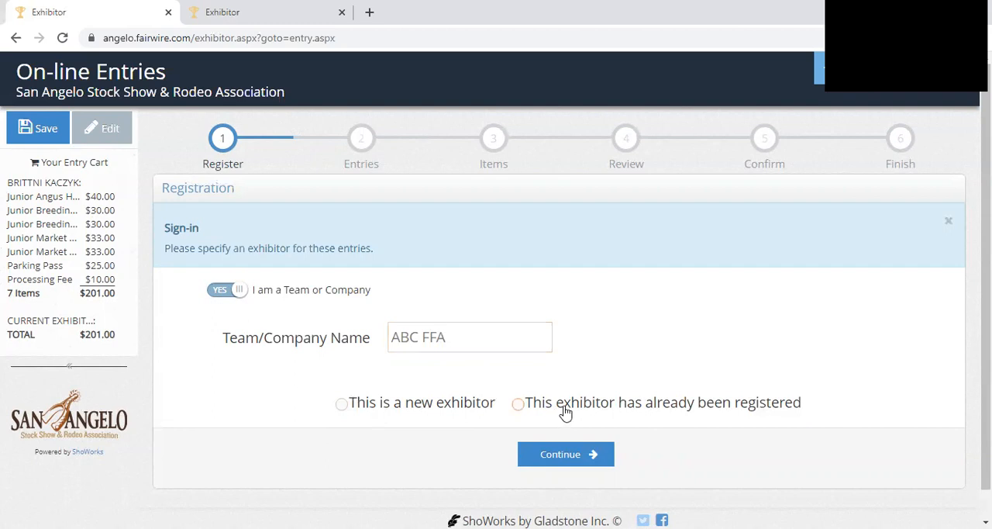
click(343, 404)
click(562, 459)
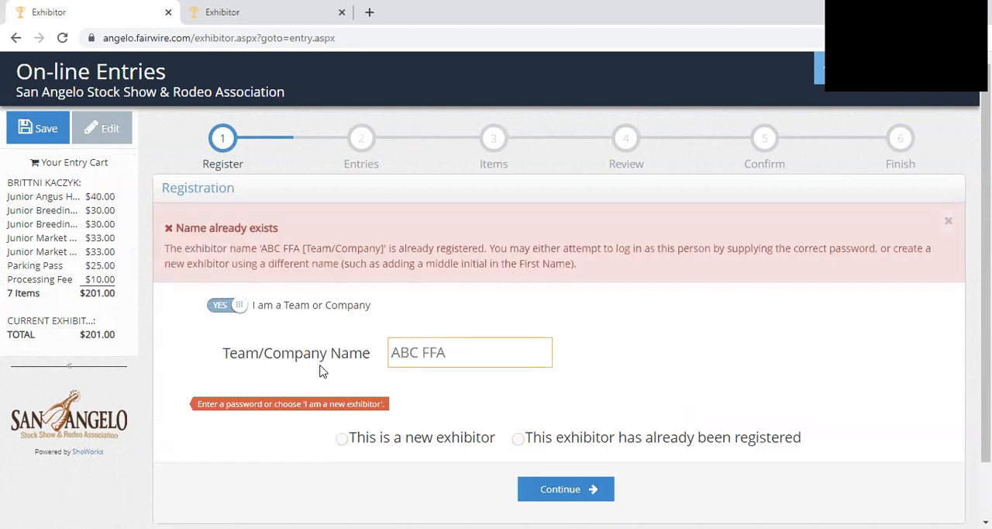
- Sign in ABC FFA as an already registered exhibitor with the account password
click(517, 438)
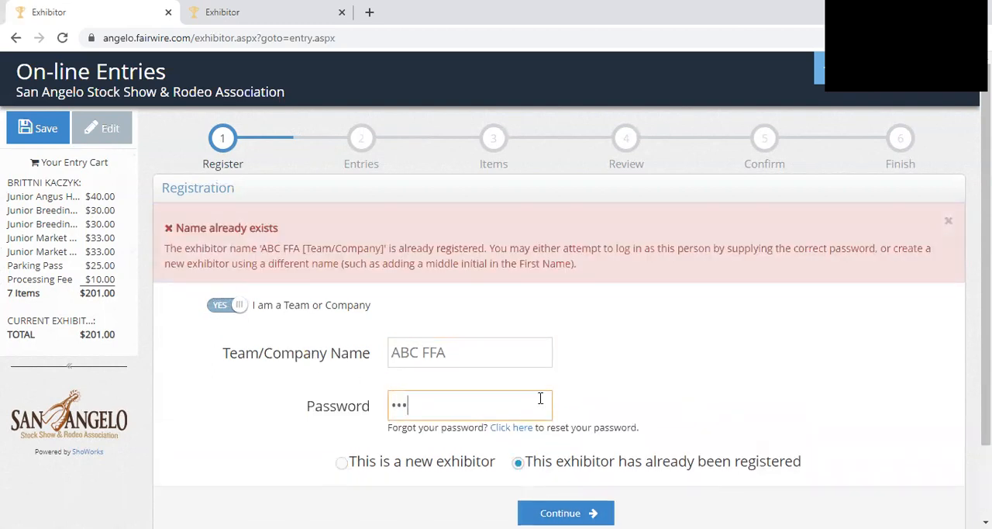
scroll(541, 398, down, 2)
click(556, 435)
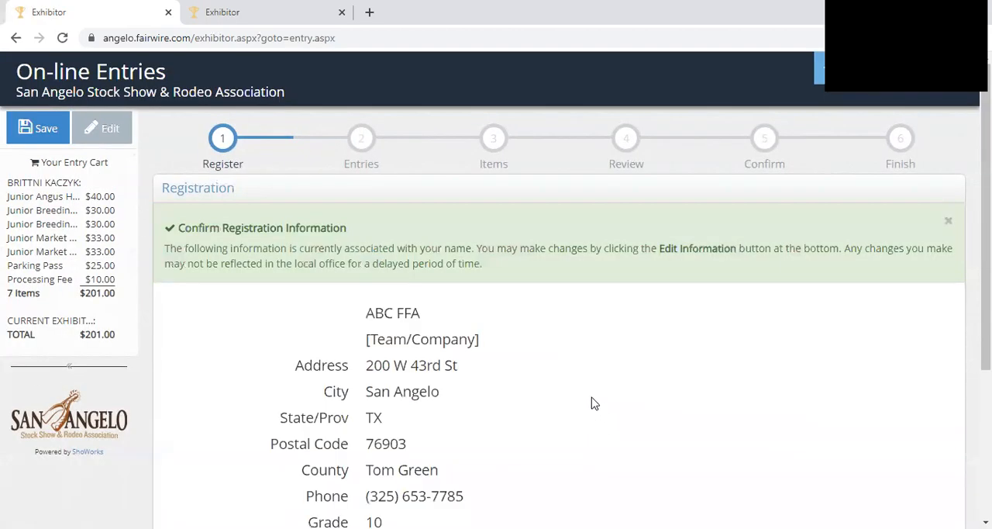
- Check the team's registration details, including the date of birth and Payee SSN or EIN fields, and confirm the information as correct
scroll(590, 403, down, 3)
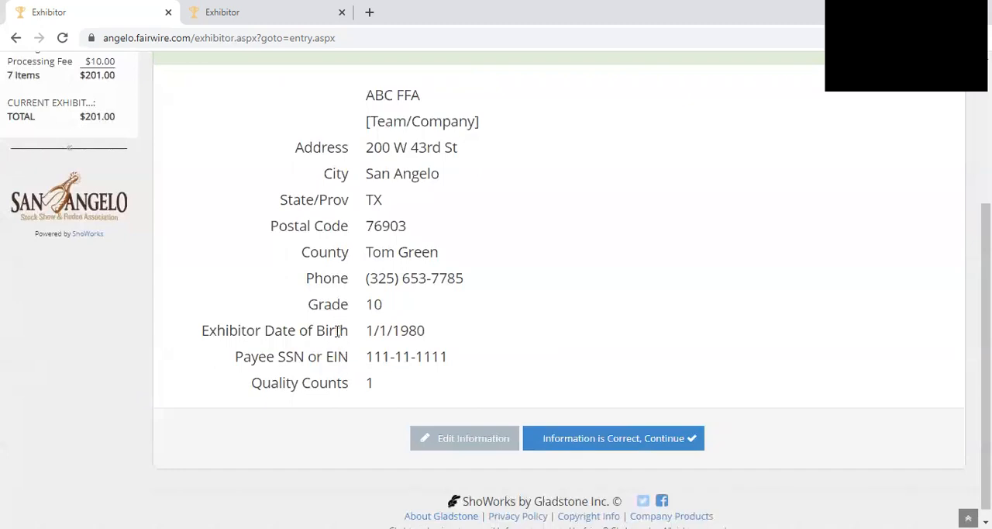
drag(238, 330, 441, 359)
click(454, 340)
click(442, 359)
click(535, 439)
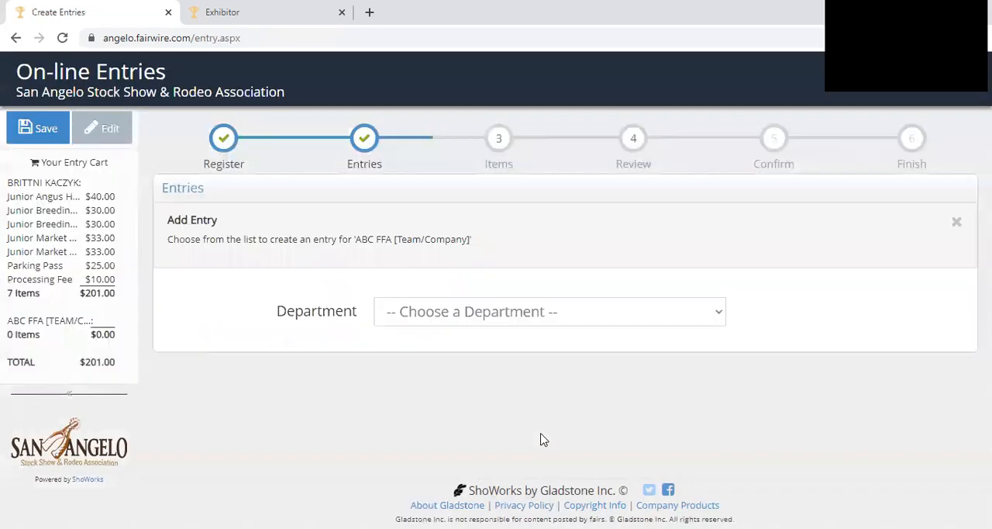
- Set up a Contest department entry in the Agricultural Mechanics Project Show division with class 104 : Towable BBQ Pits
click(475, 326)
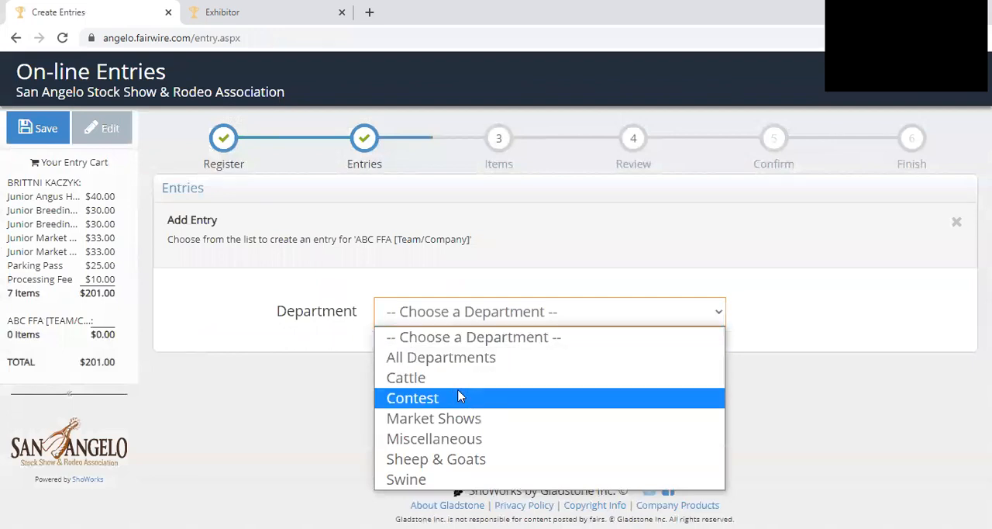
click(418, 398)
click(431, 356)
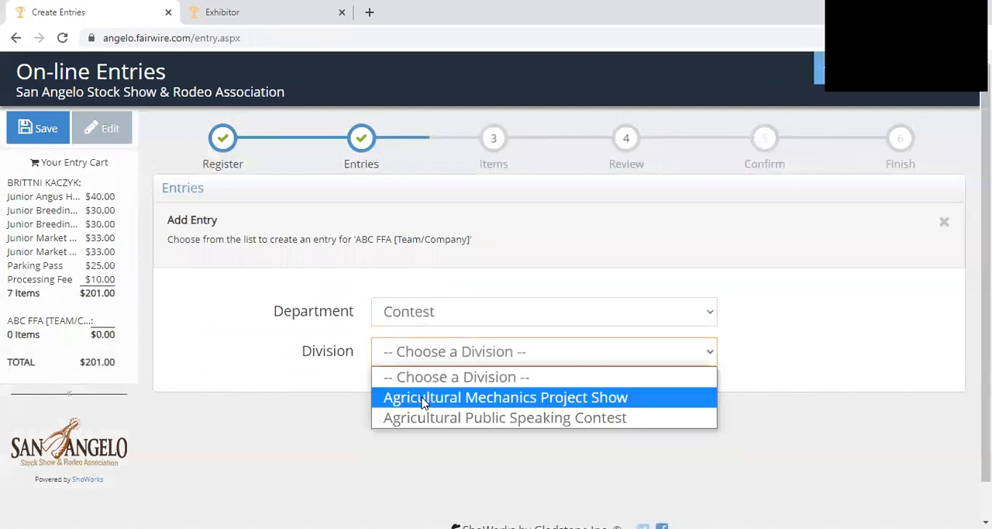
click(425, 399)
scroll(434, 388, down, 2)
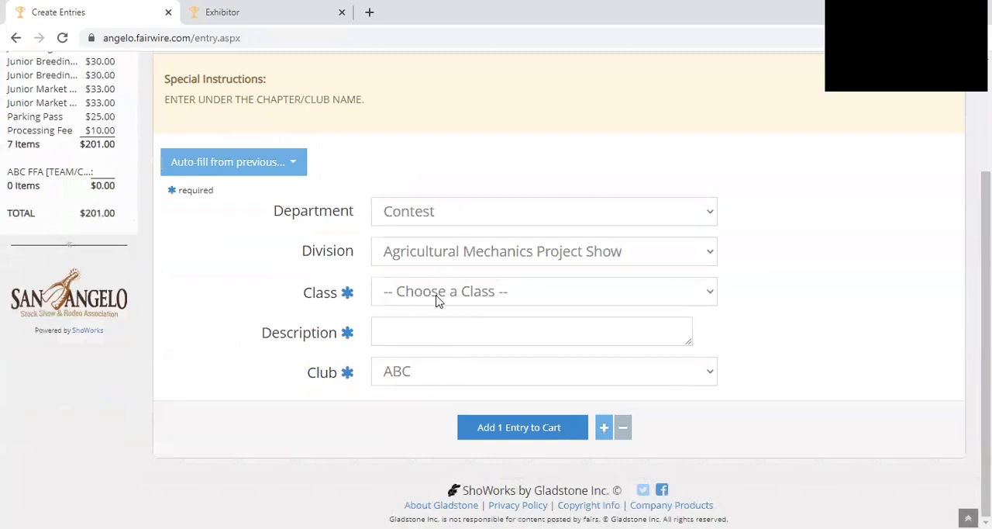
click(436, 292)
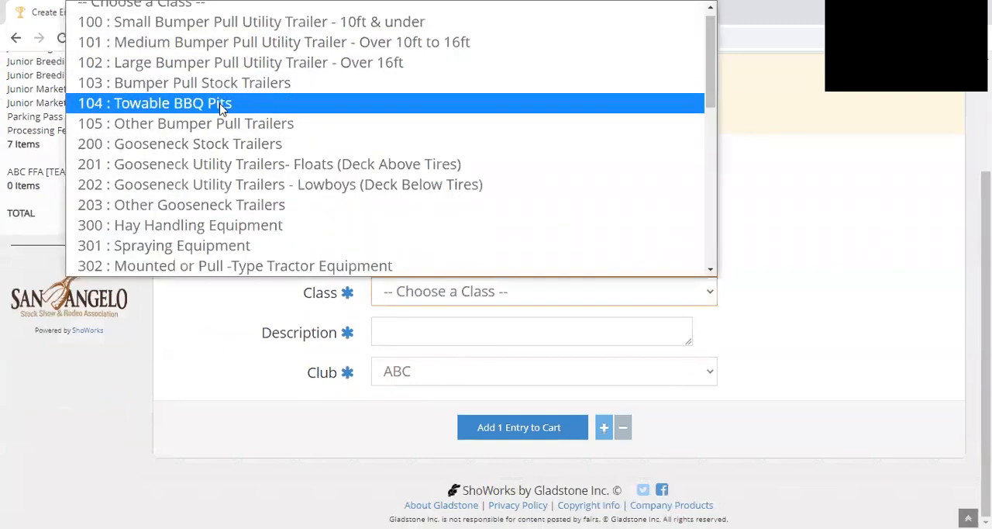
click(222, 108)
- Describe the project as "Texas BBQ Trailer" and add one entry to the cart
click(411, 332)
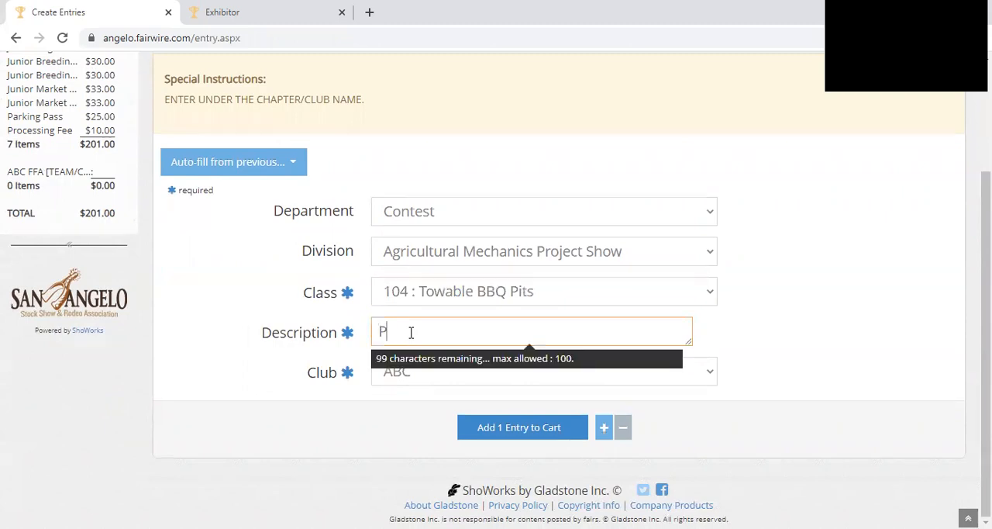
key(BackSpace)
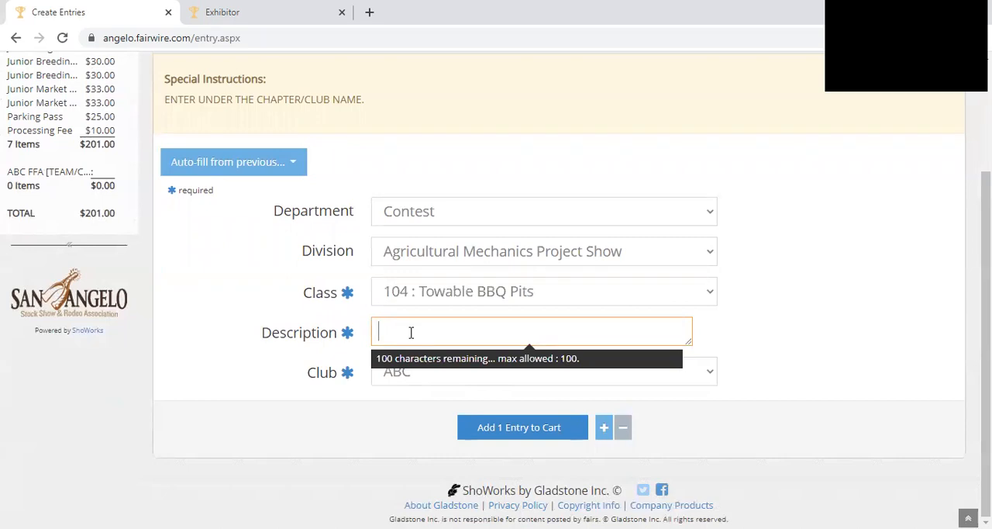
text(Home)
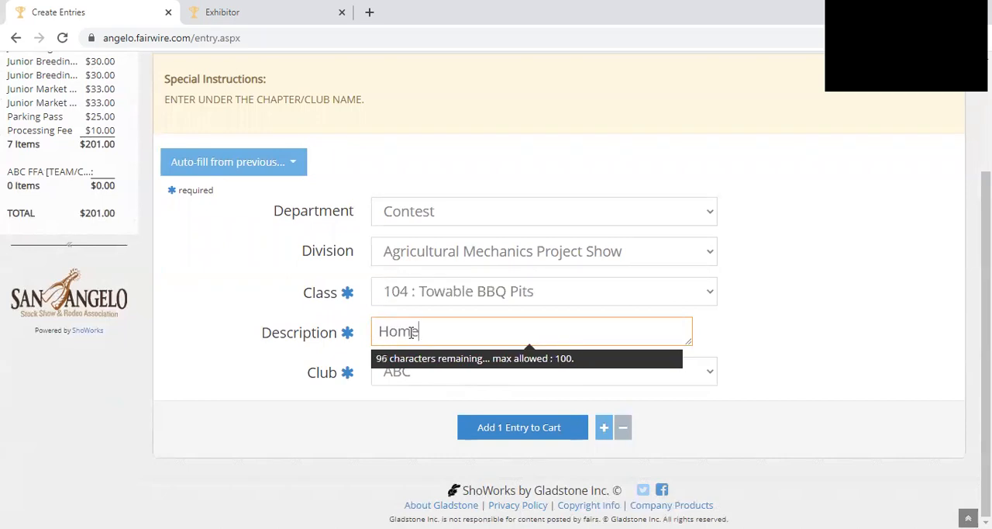
key(BackSpace)
key(BackSpace)
key(BackSpace)
key(BackSpace)
text(TExa)
key(BackSpace)
key(BackSpace)
text(xas BBQ Trailer)
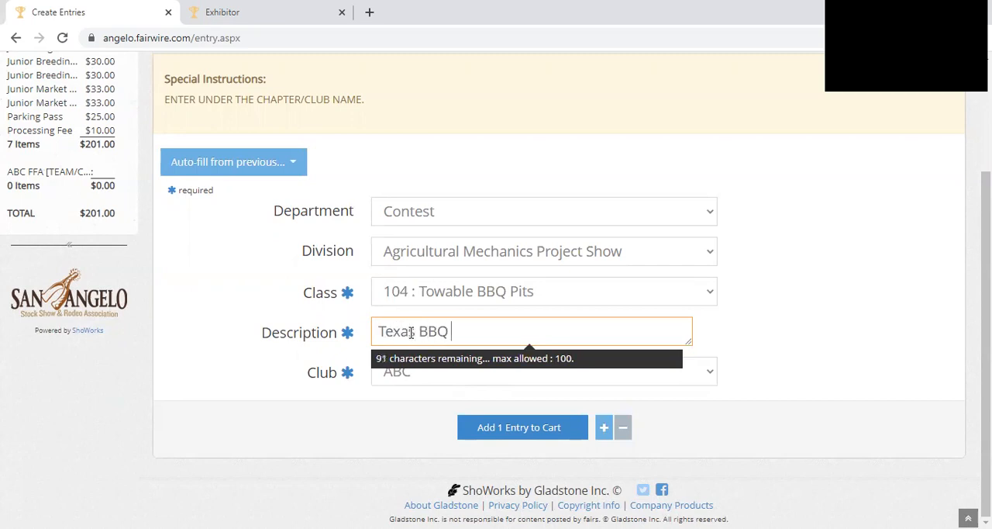
key(Tab)
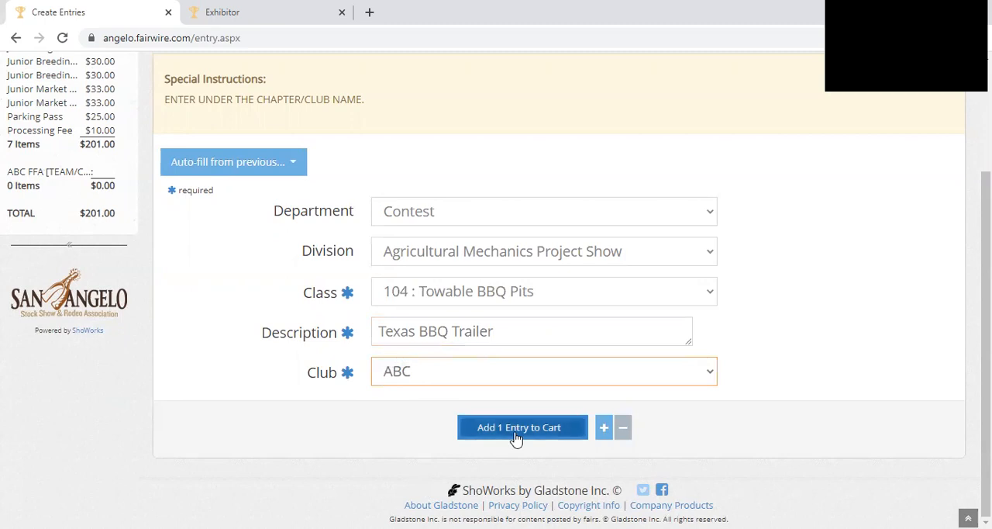
click(514, 434)
- Continue past the additional items without adding any and review both exhibitors' items in the cart
click(670, 392)
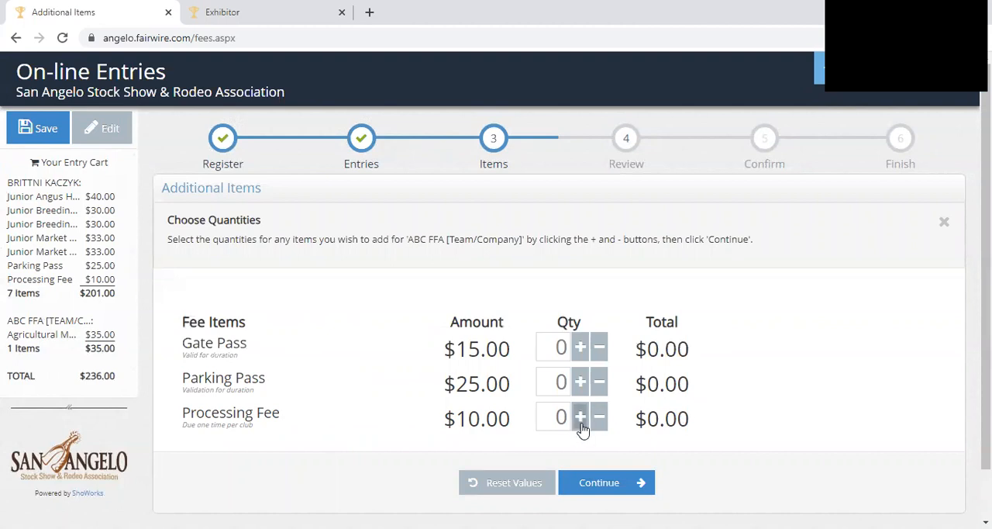
click(634, 483)
scroll(457, 387, down, 5)
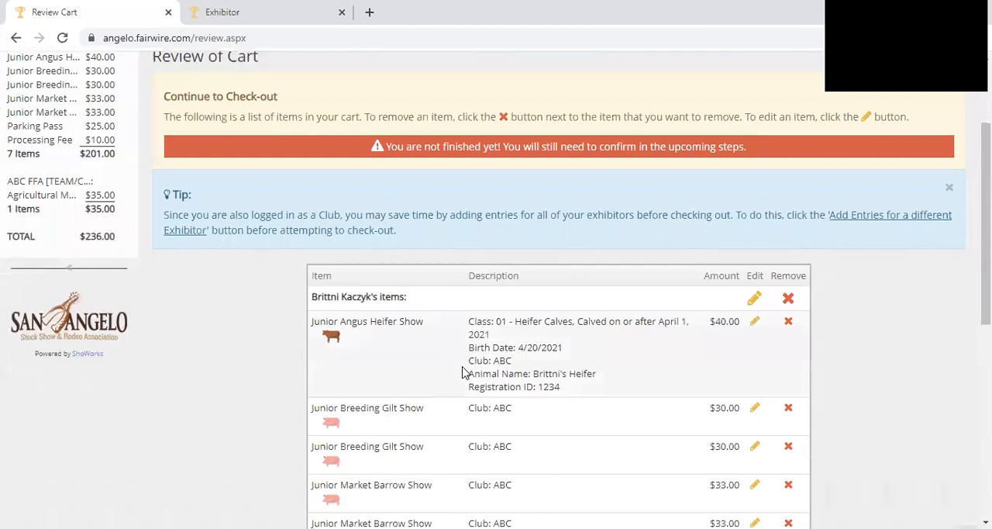
scroll(457, 116, down, 2)
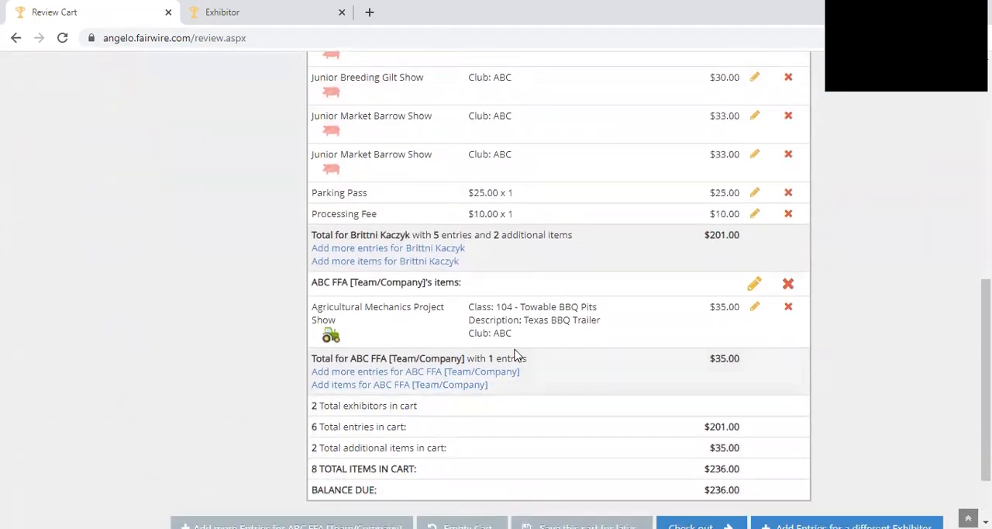
scroll(609, 357, down, 1)
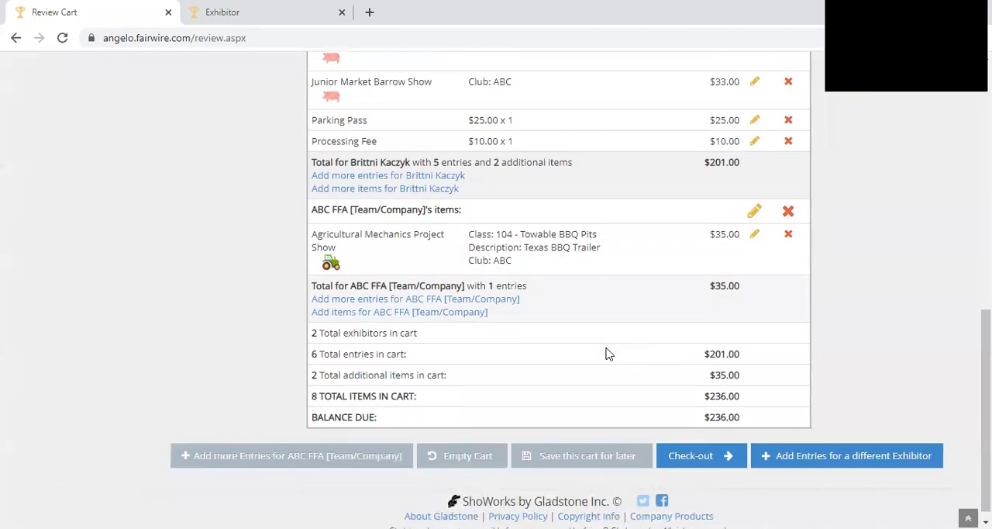
- Check out the cart, sign the agreement statement with YES, and submit the entries
click(719, 445)
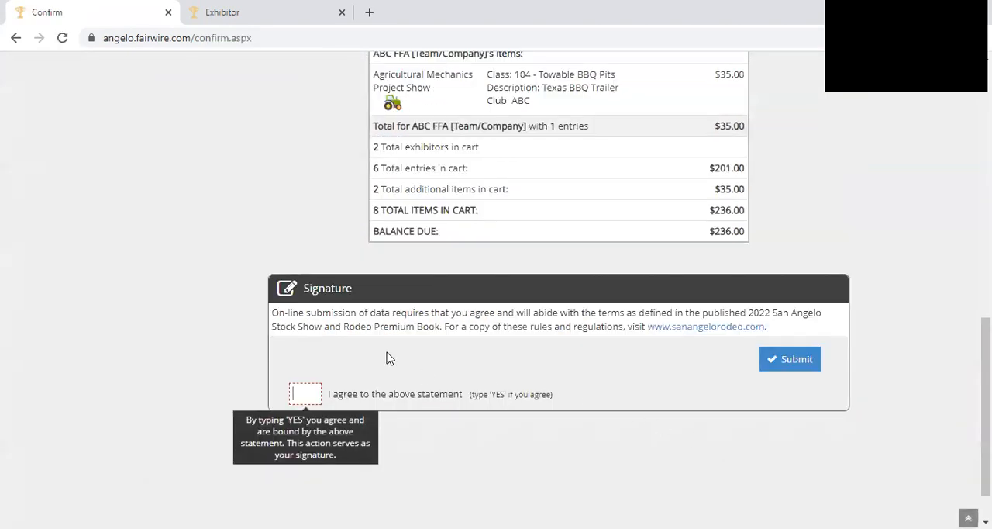
text(YES)
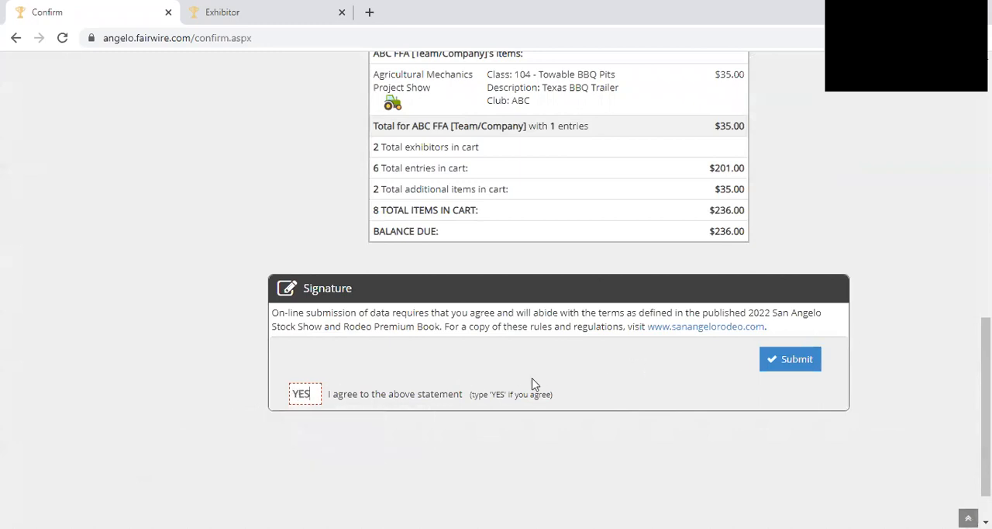
click(788, 367)
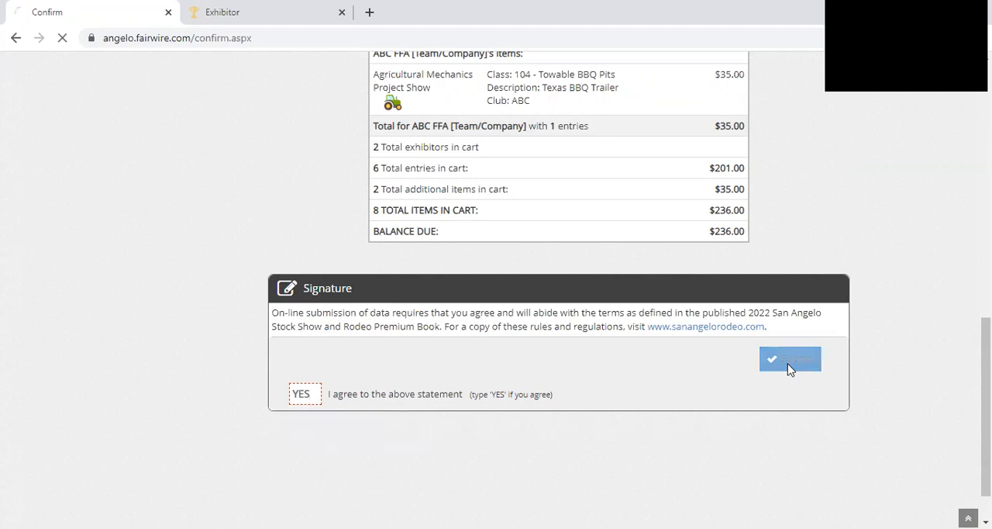
scroll(334, 333, down, 3)
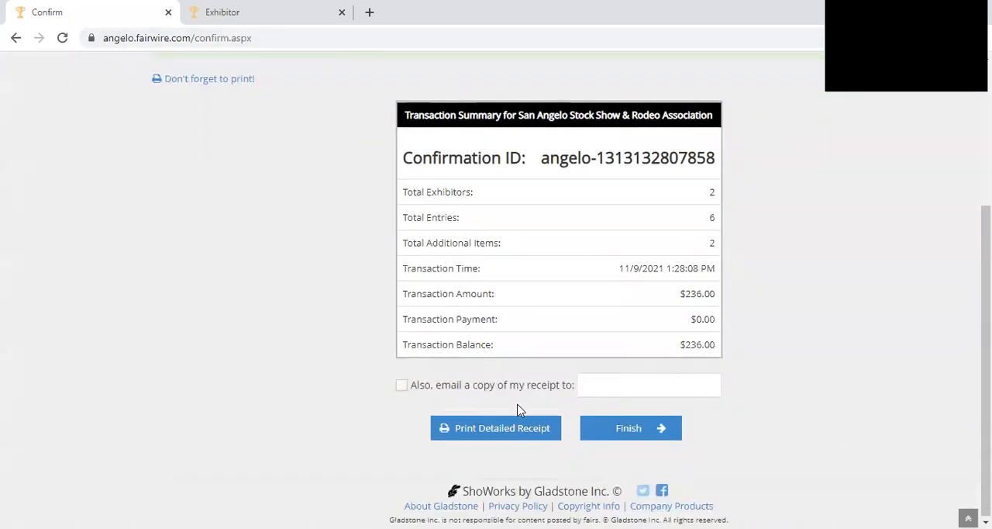
click(402, 388)
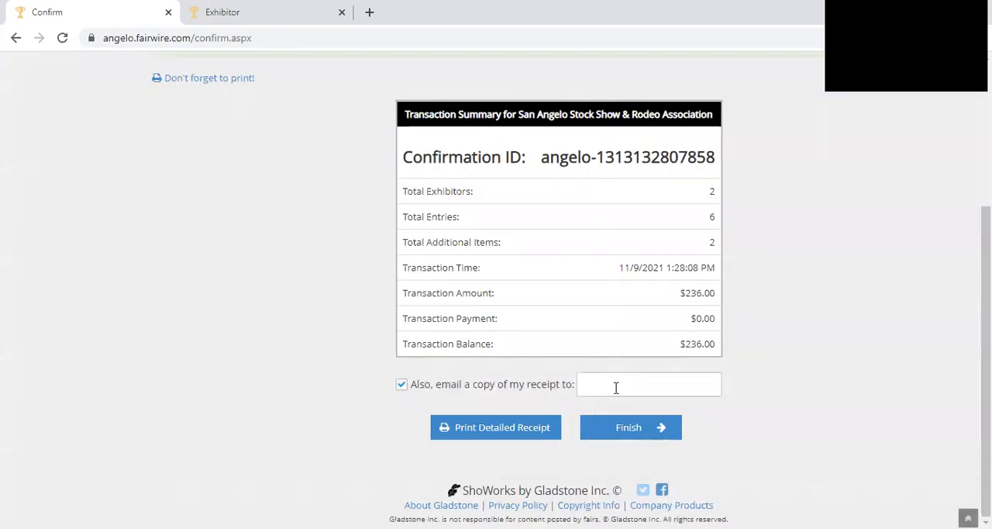
click(616, 388)
click(399, 354)
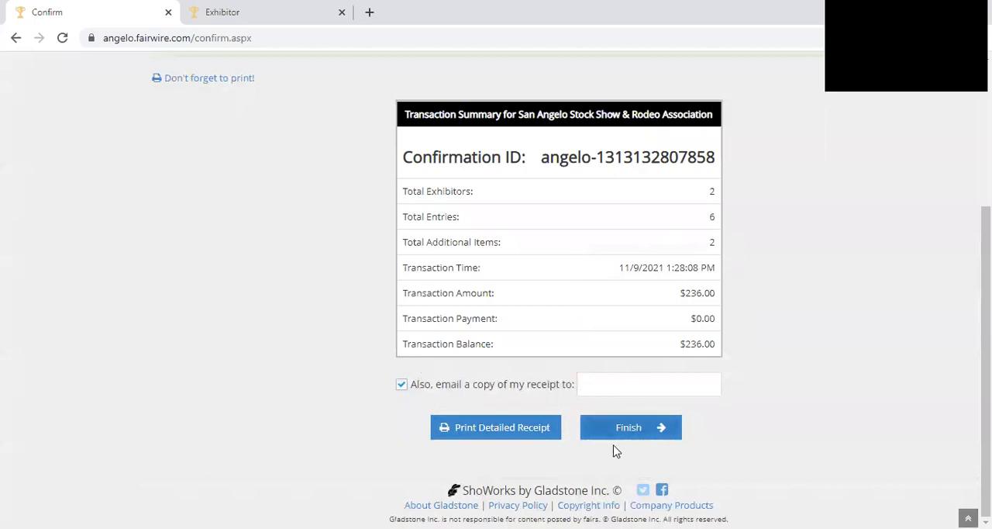
click(402, 385)
- Finish the transaction and confirm continuing without viewing or printing the receipt
scroll(698, 434, down, 3)
click(626, 434)
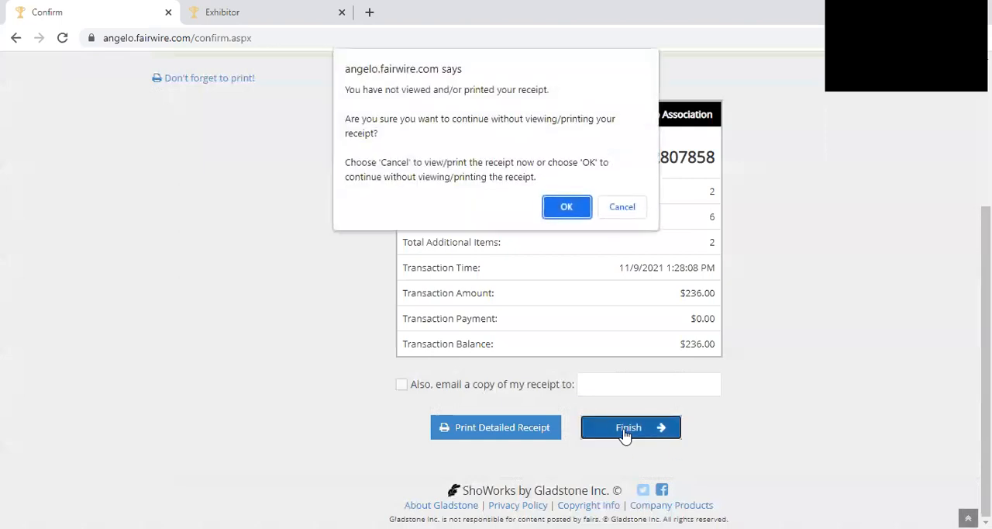
click(567, 207)
- Rate the website experience five stars in the feedback form
click(263, 379)
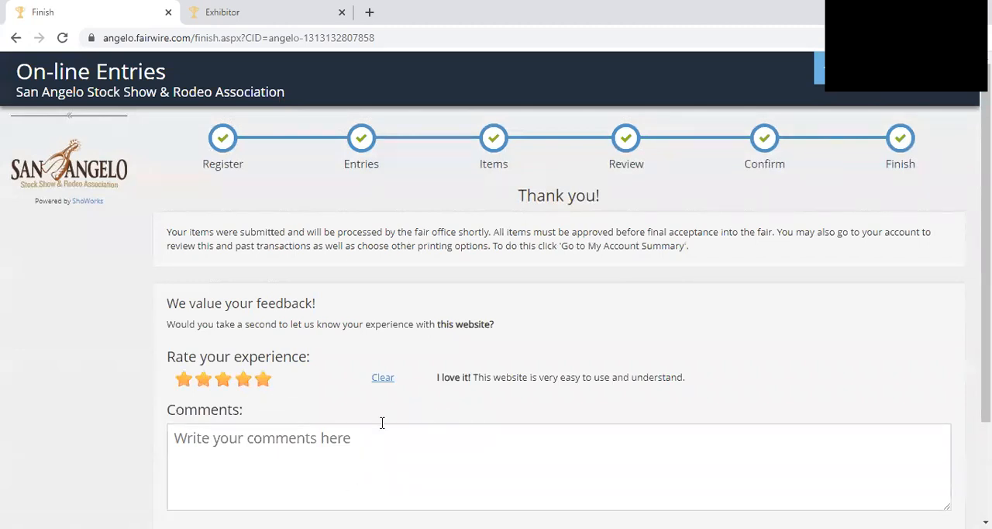
scroll(396, 388, down, 3)
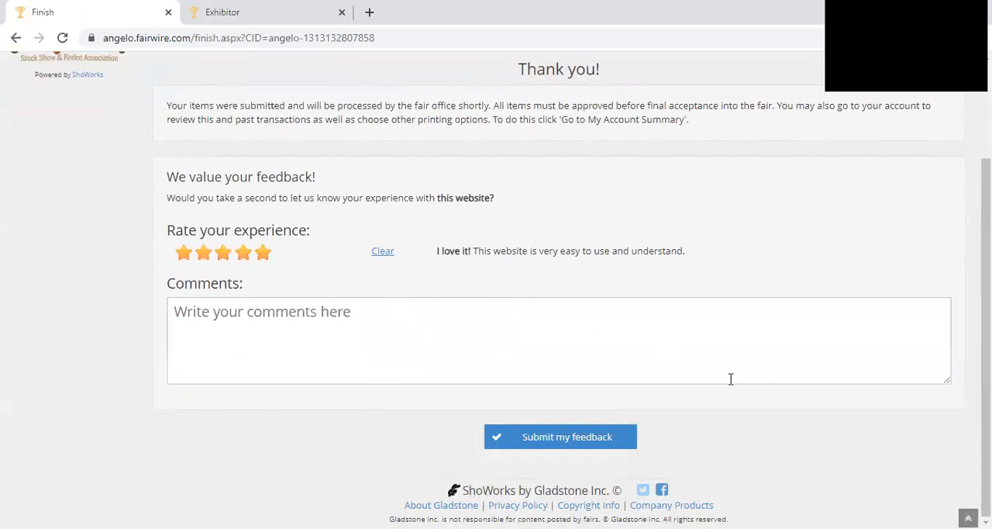
scroll(731, 380, up, 3)
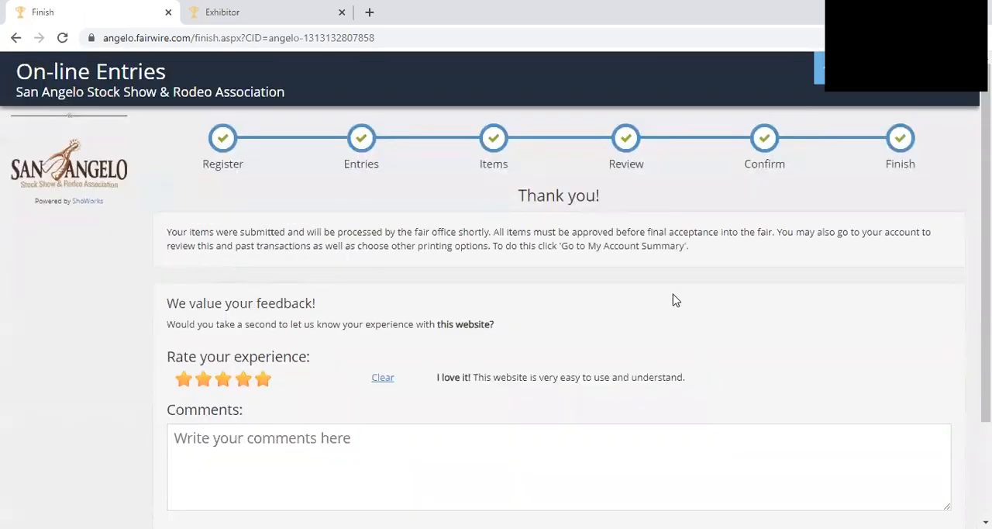
- Return to the online entries welcome page and open the club account's past transactions
click(820, 69)
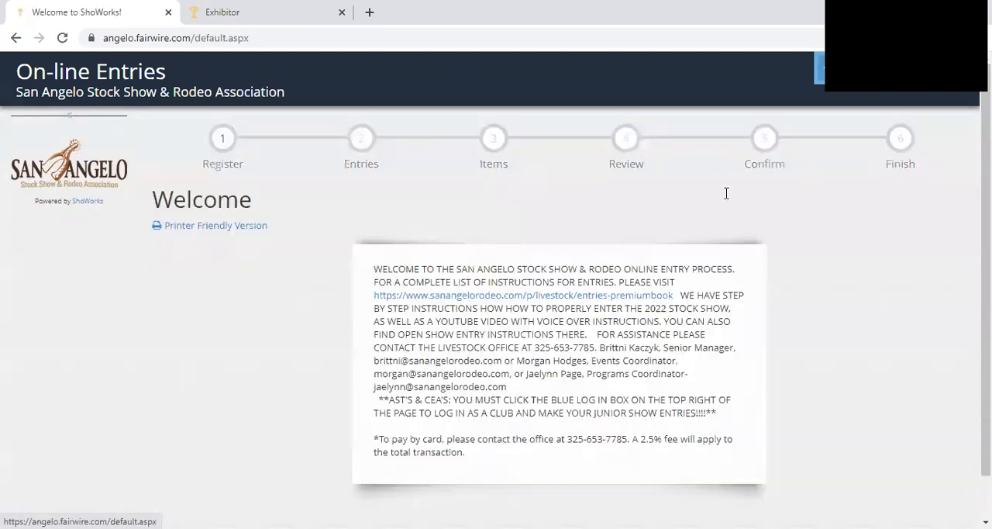
click(911, 94)
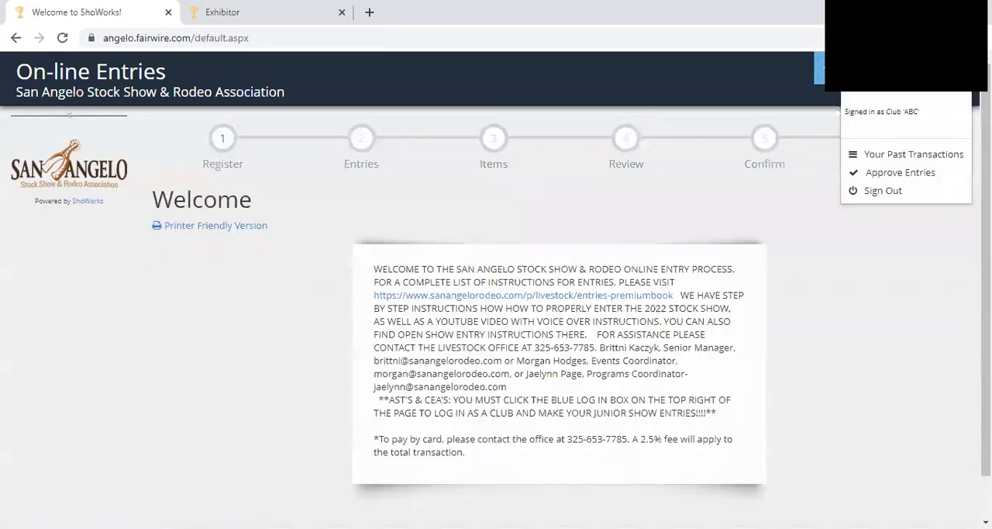
click(880, 159)
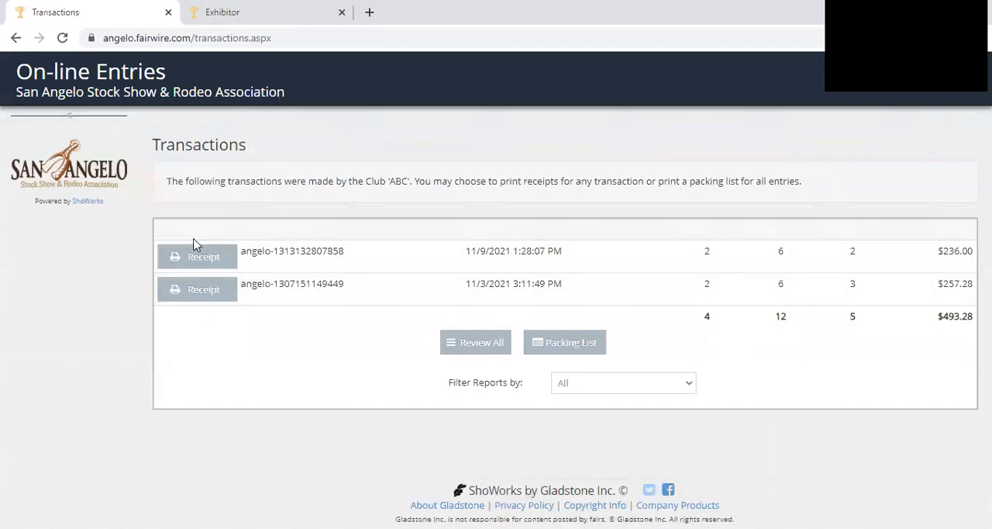
- Open the receipt for the 11/9/2021 transaction, review both exhibitors' entries and fees, and return to the transactions list
click(180, 262)
scroll(380, 193, down, 7)
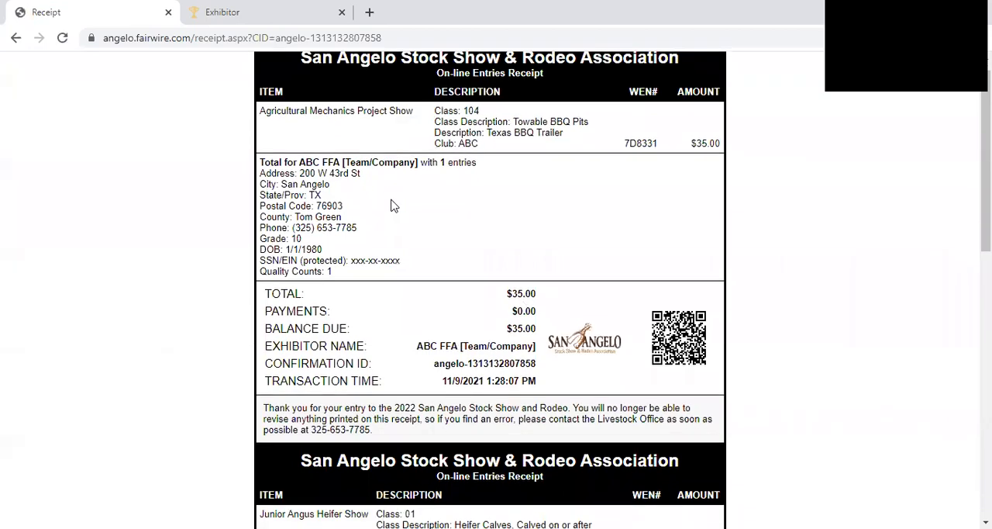
scroll(401, 407, up, 2)
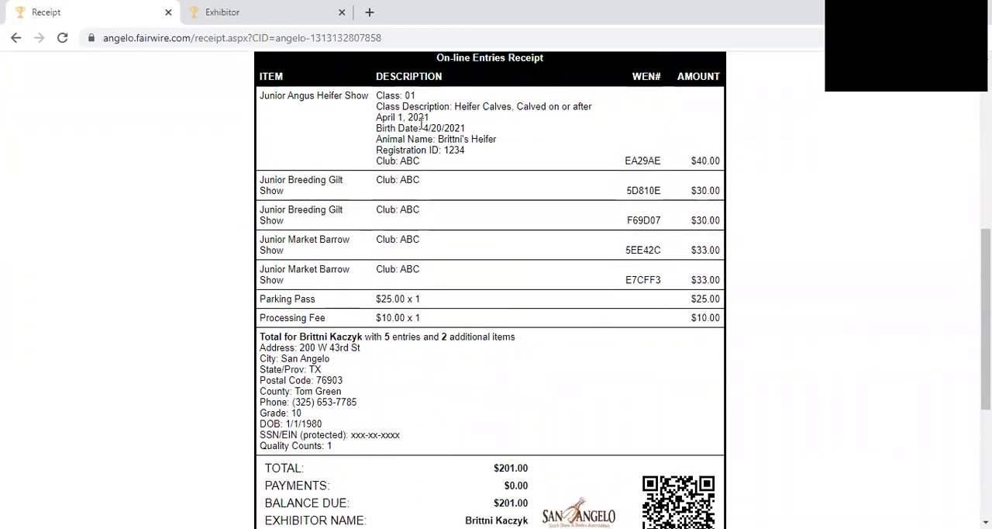
scroll(380, 161, up, 5)
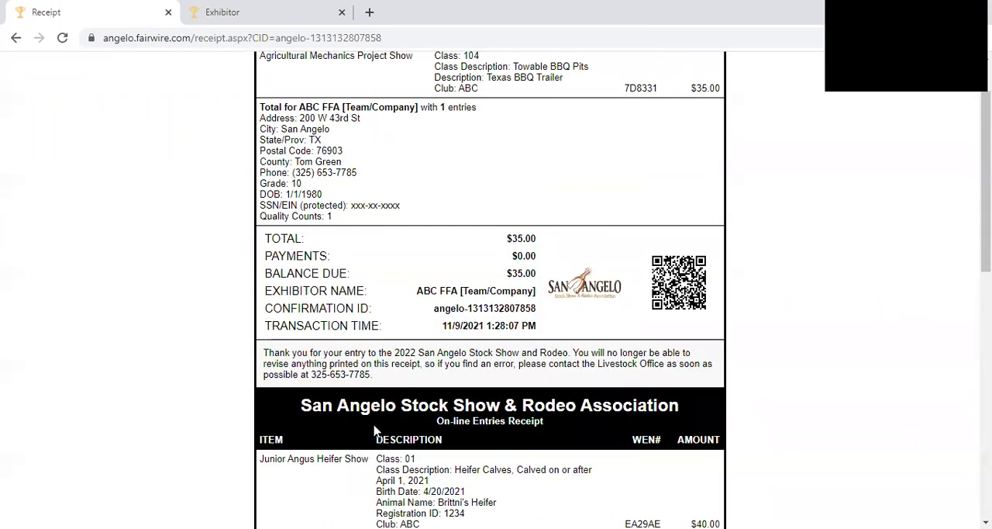
scroll(376, 422, up, 1)
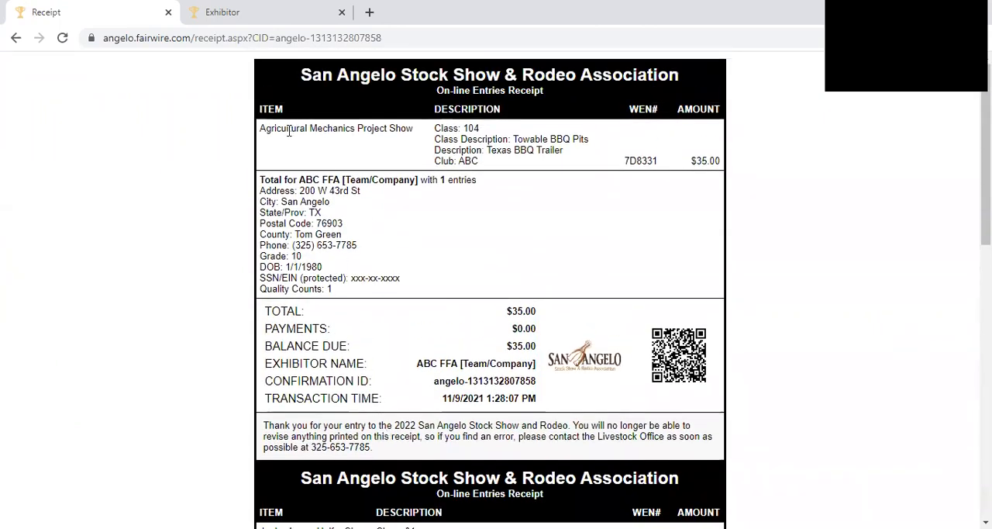
scroll(290, 132, down, 7)
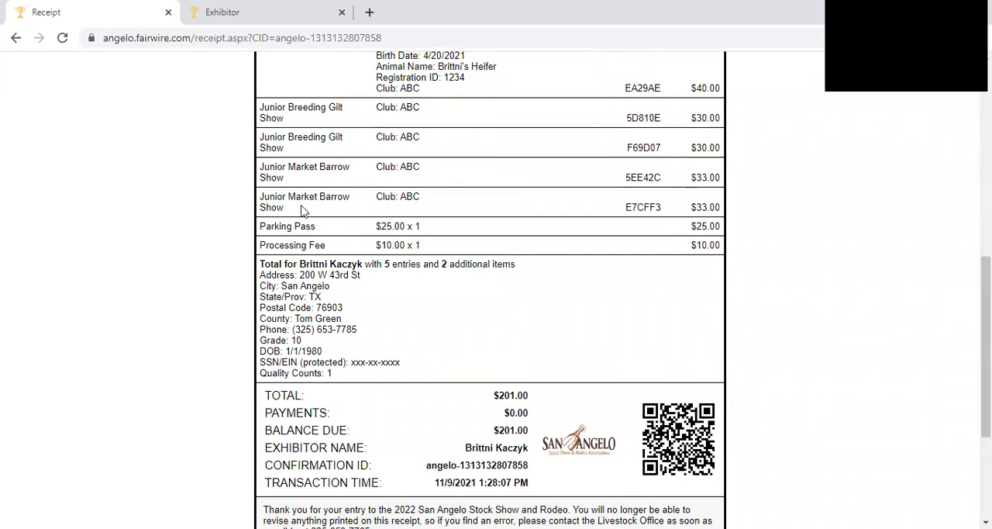
scroll(262, 279, up, 5)
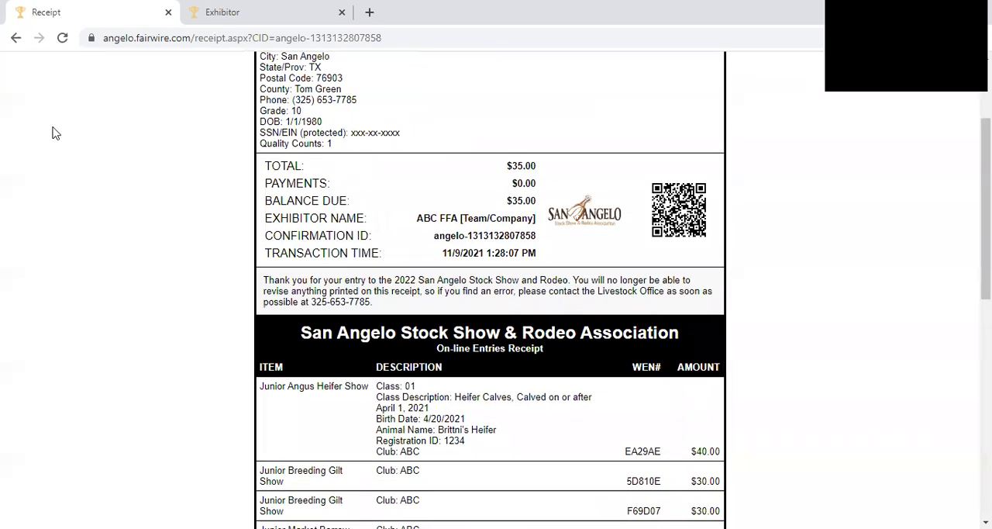
click(14, 40)
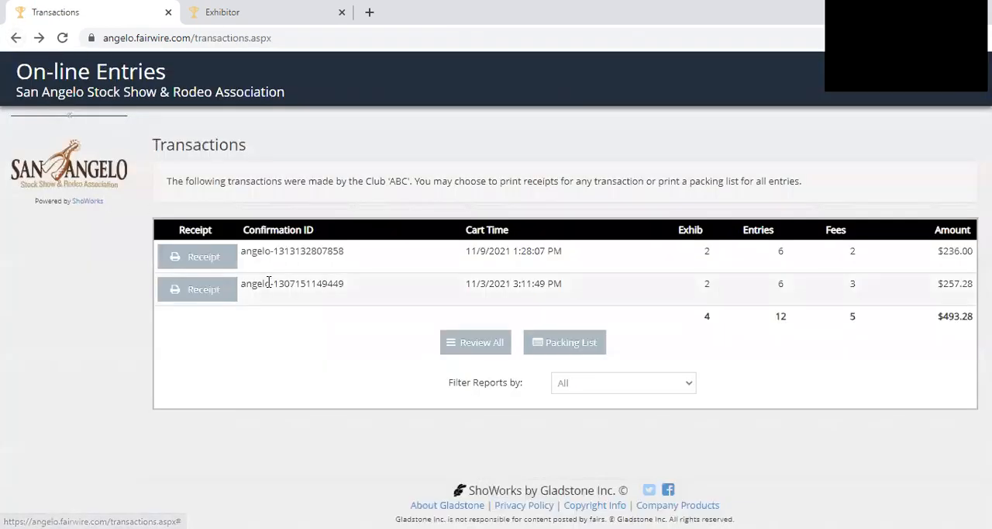